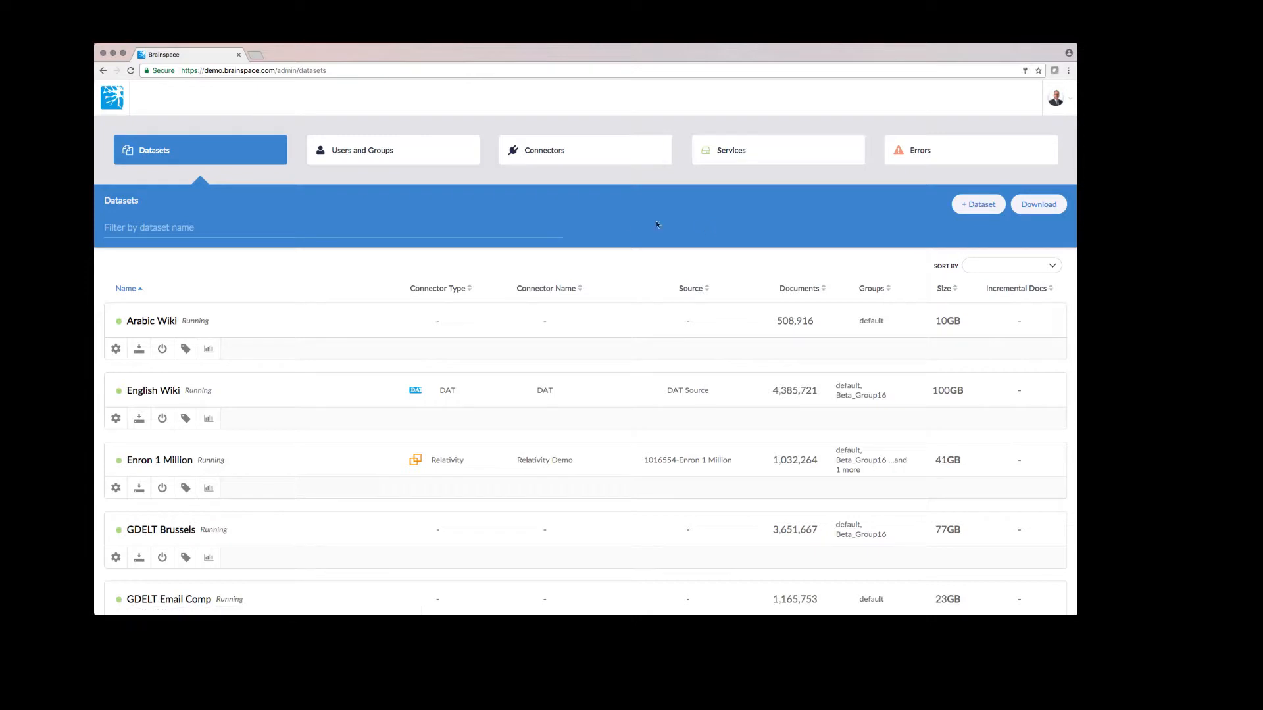
# Switch from the Datasets list to the Users and Groups administration page
pyautogui.click(394, 157)
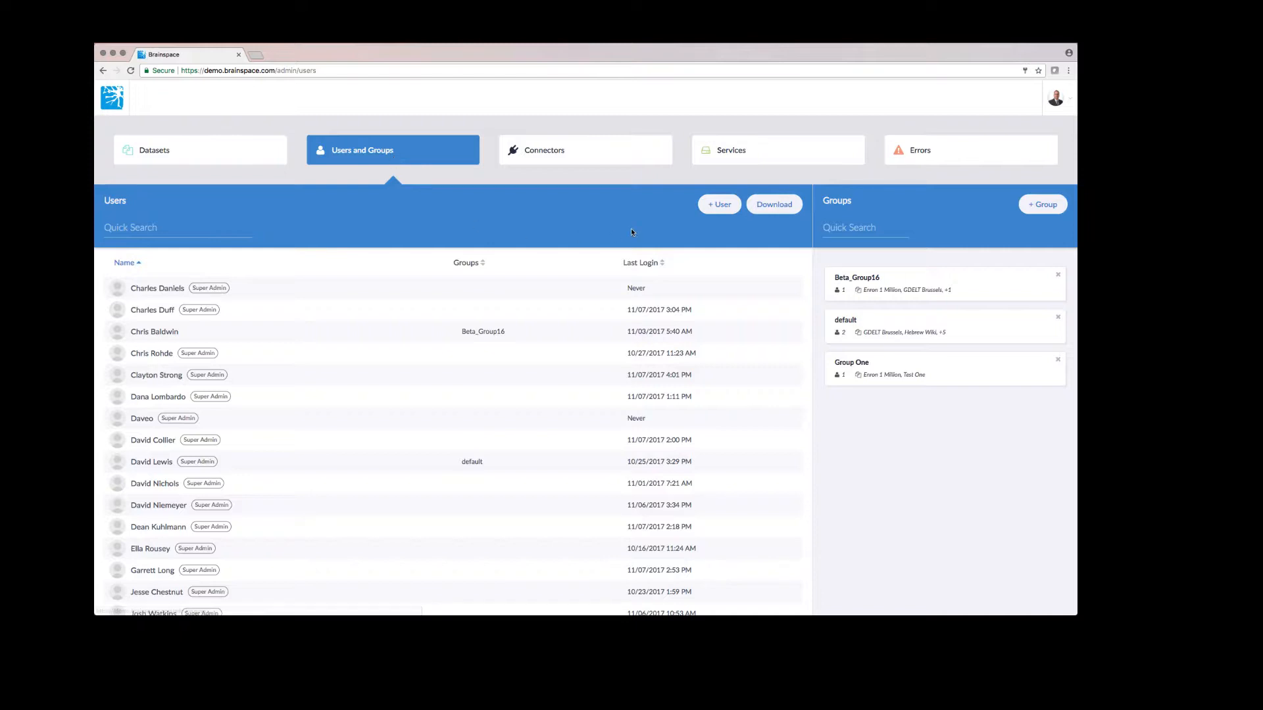
# Add a user named 'User Two' with e-mail and confirmed password, requiring a password change
pyautogui.click(724, 210)
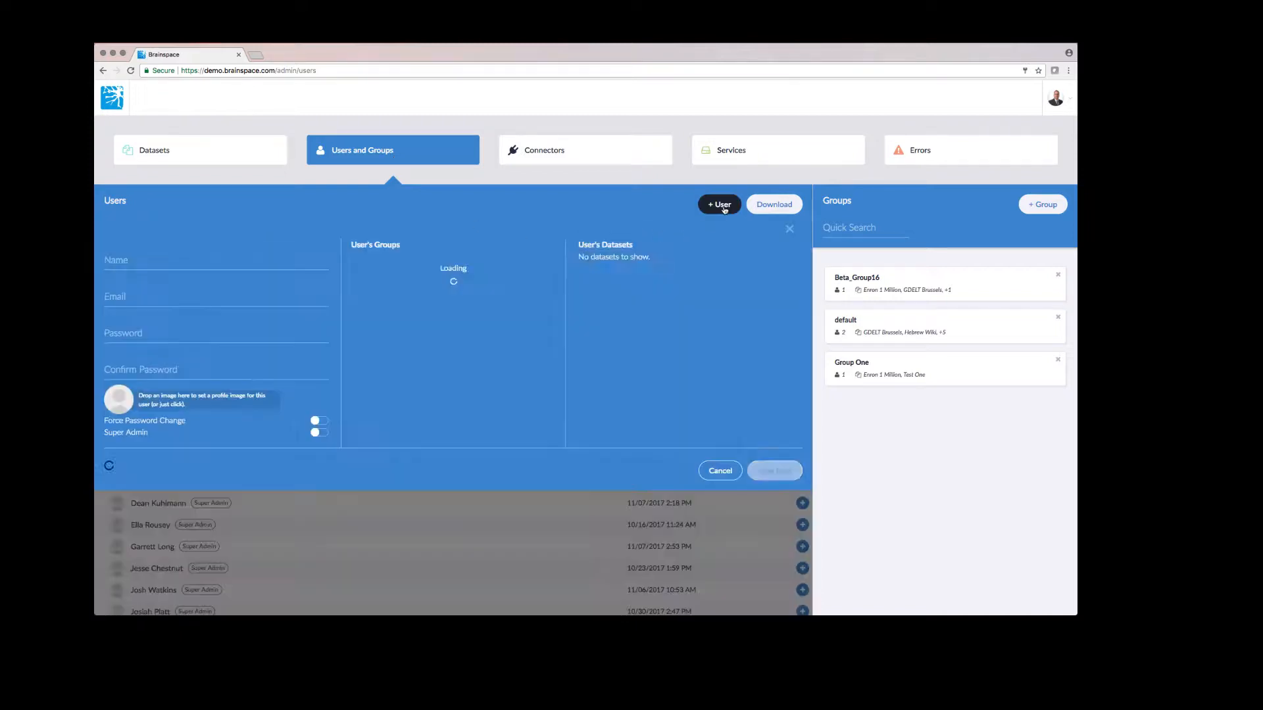
pyautogui.click(202, 260)
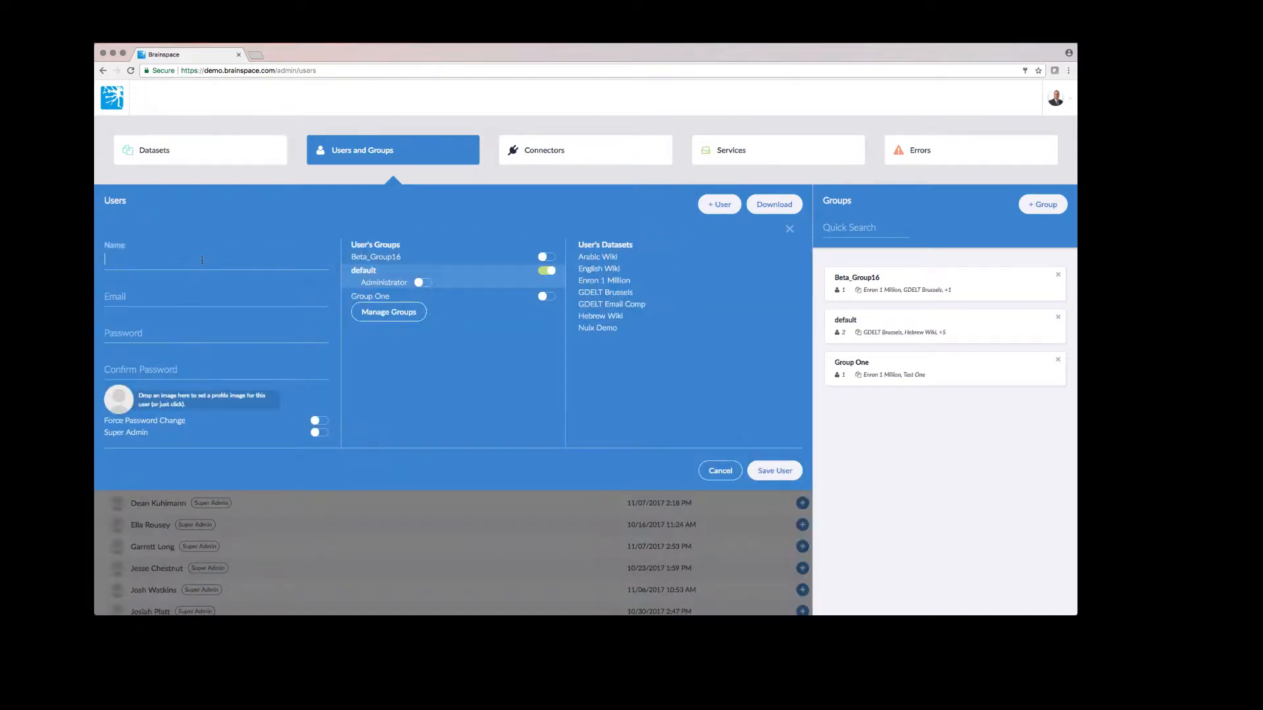
pyautogui.write('User Two')
pyautogui.click(172, 297)
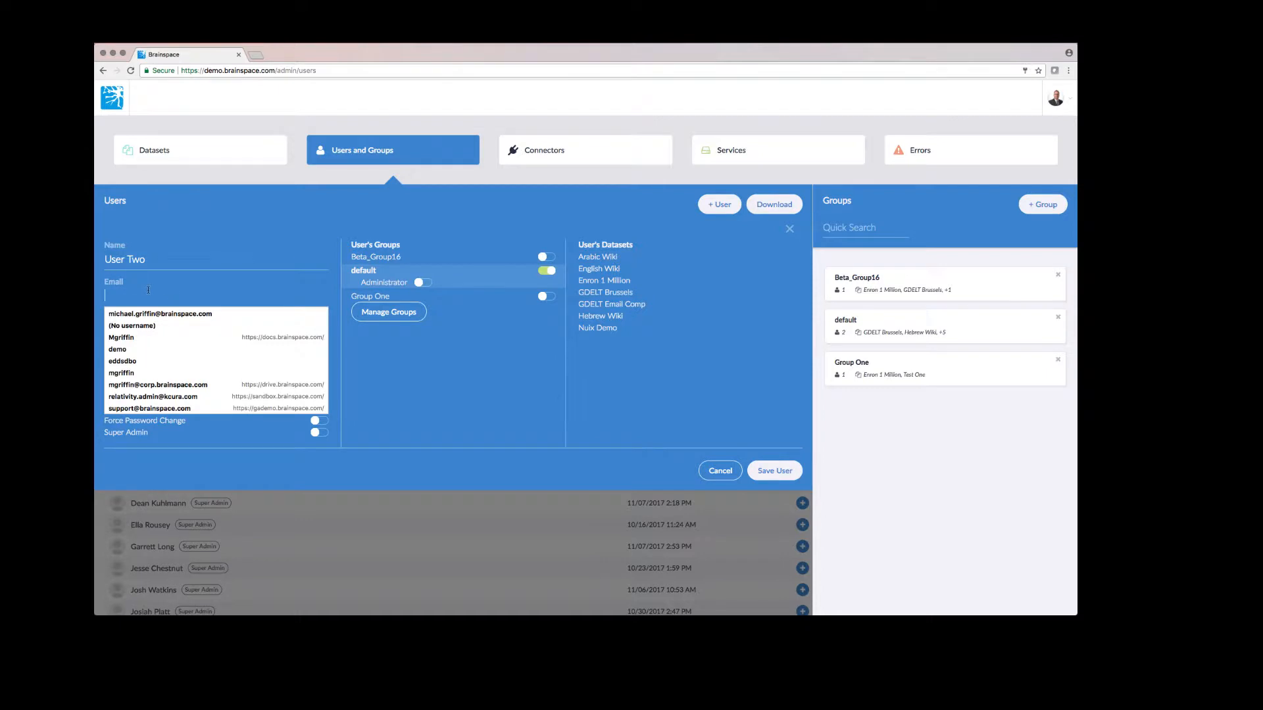
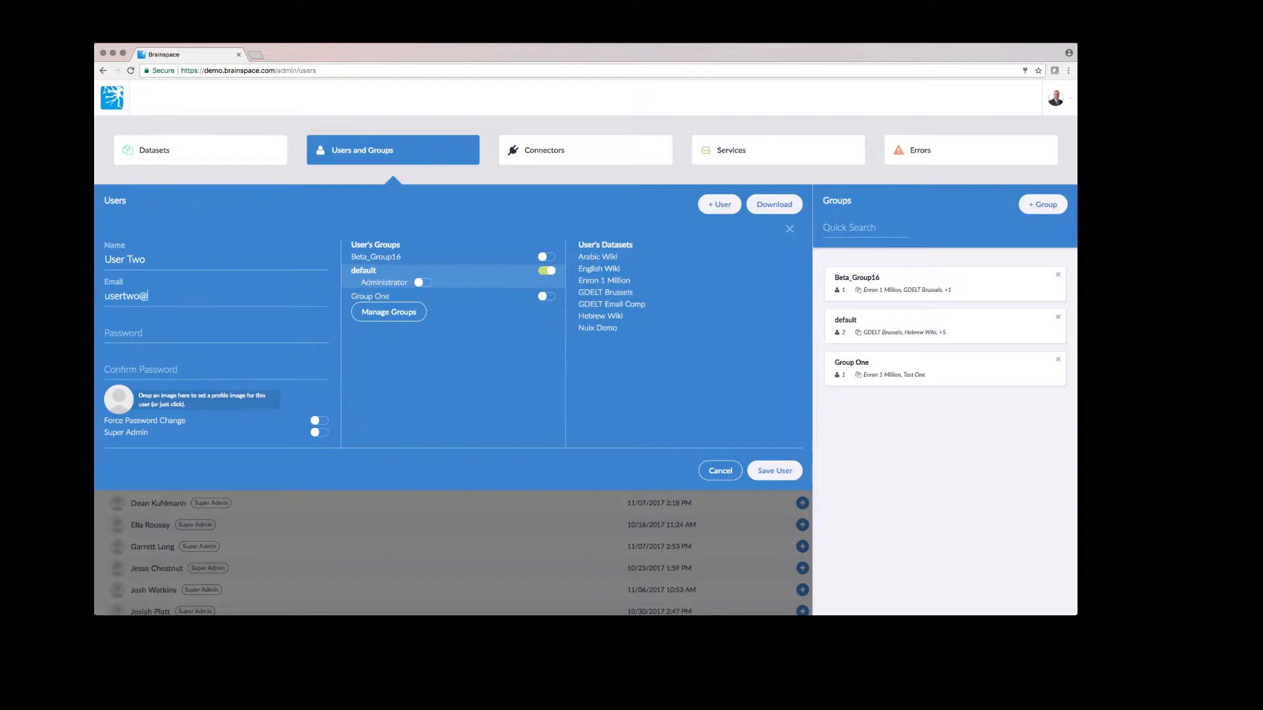
pyautogui.click(185, 333)
pyautogui.write('•••••••••••')
pyautogui.press('Tab')
pyautogui.write('•••••••••••')
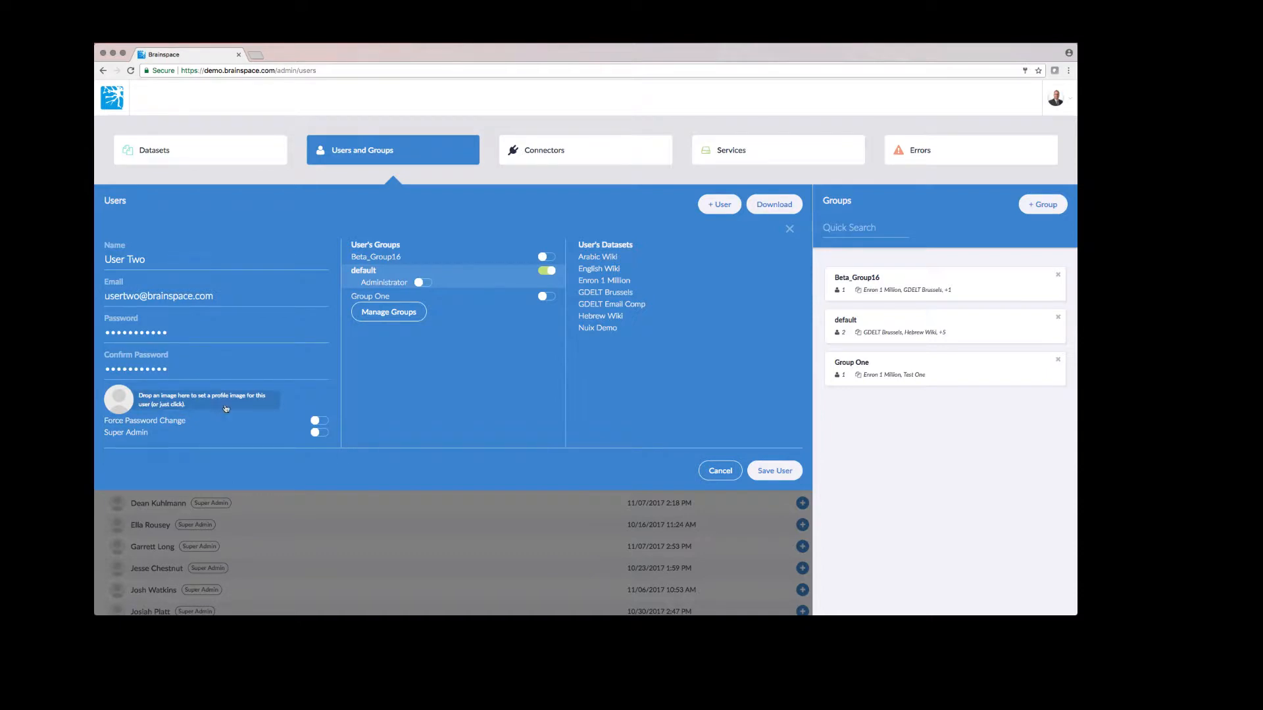
pyautogui.click(321, 421)
# Save User Two without super admin and outside the default group, then download the user list
pyautogui.click(324, 435)
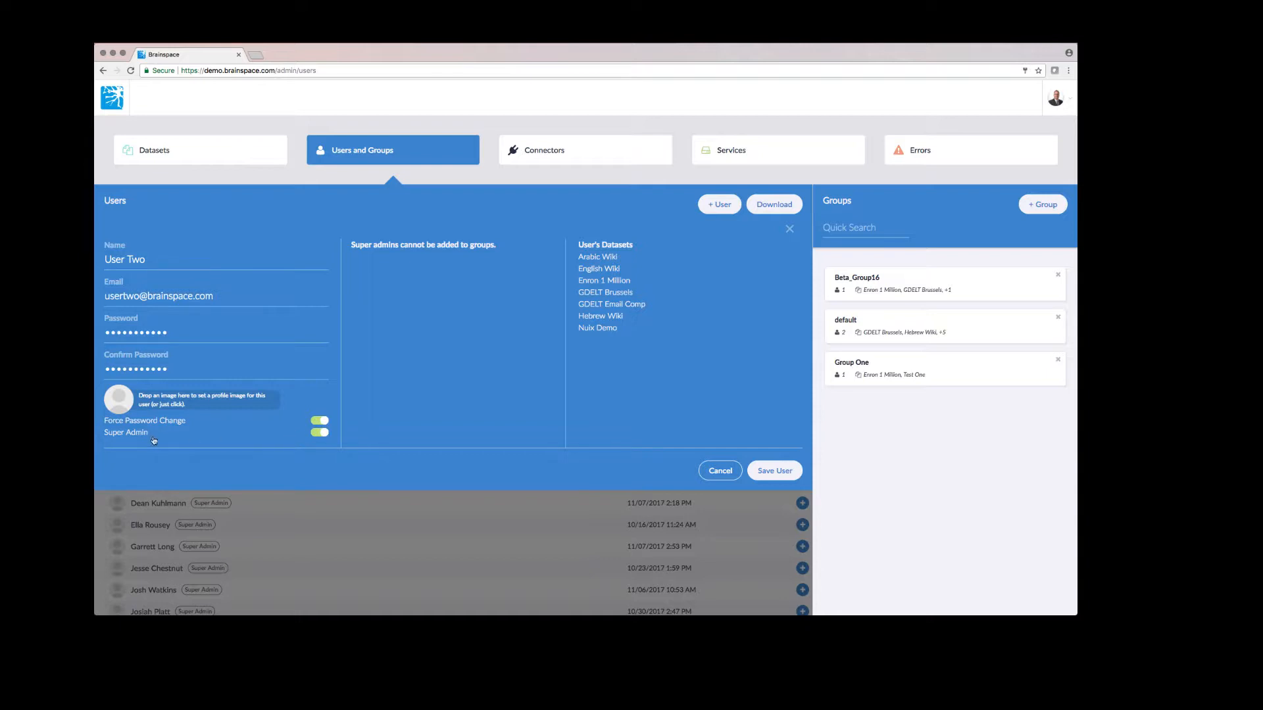
pyautogui.click(316, 434)
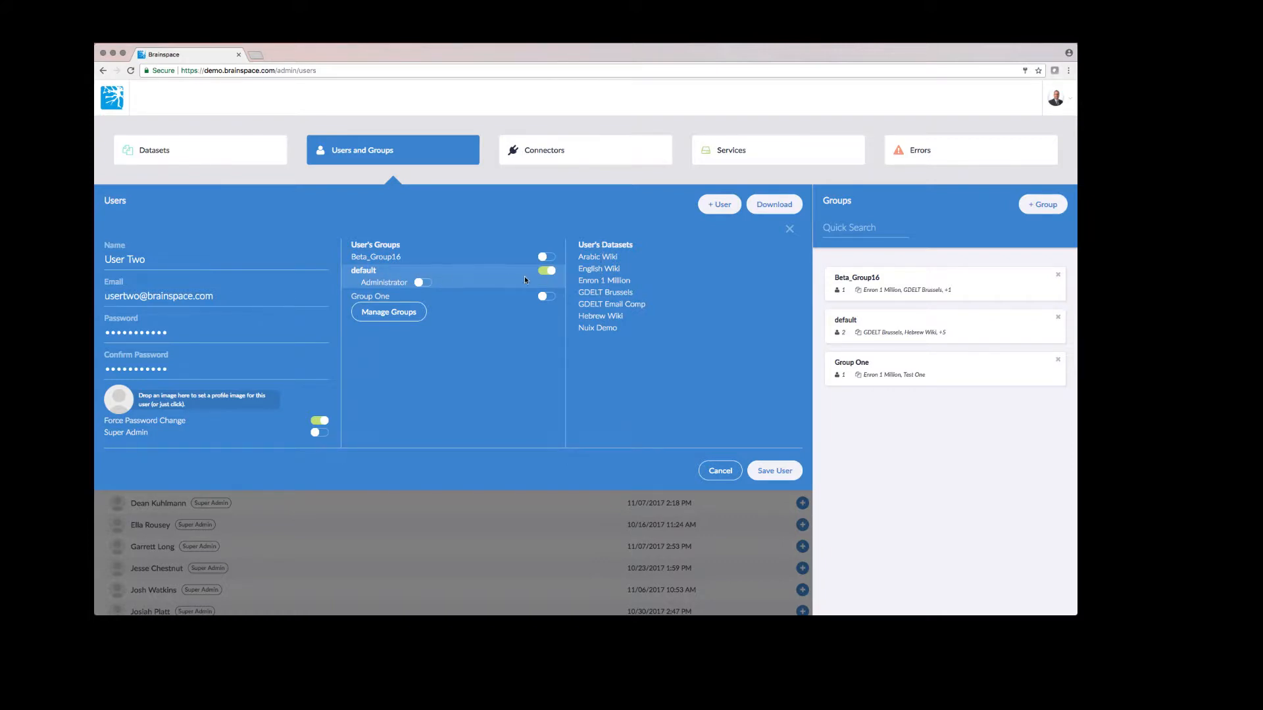
pyautogui.click(545, 271)
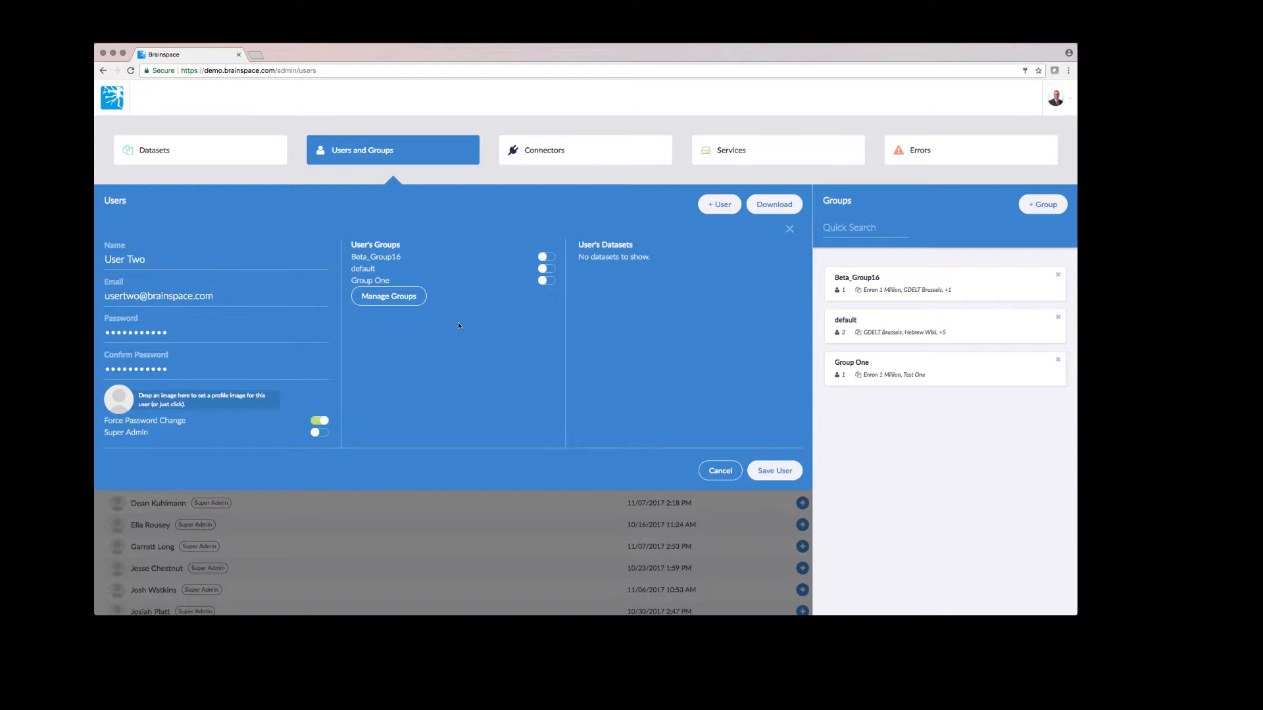
pyautogui.click(776, 470)
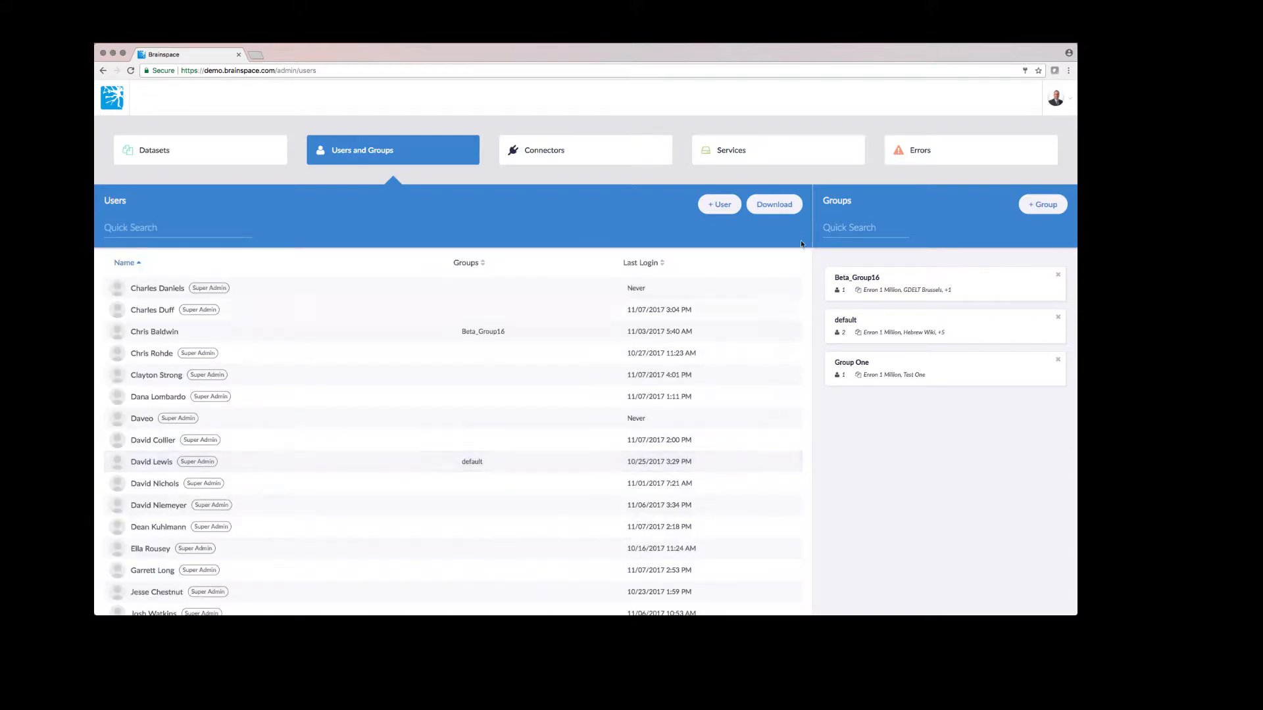
pyautogui.click(776, 204)
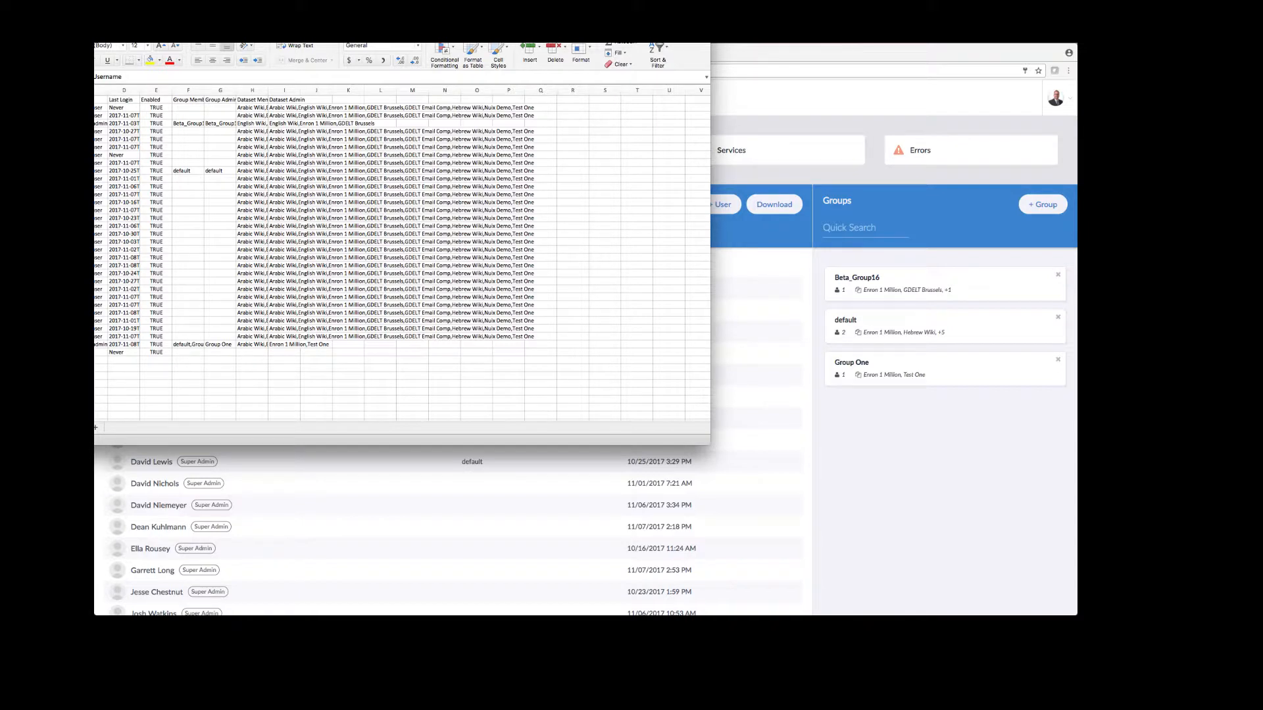
pyautogui.press('super+w')
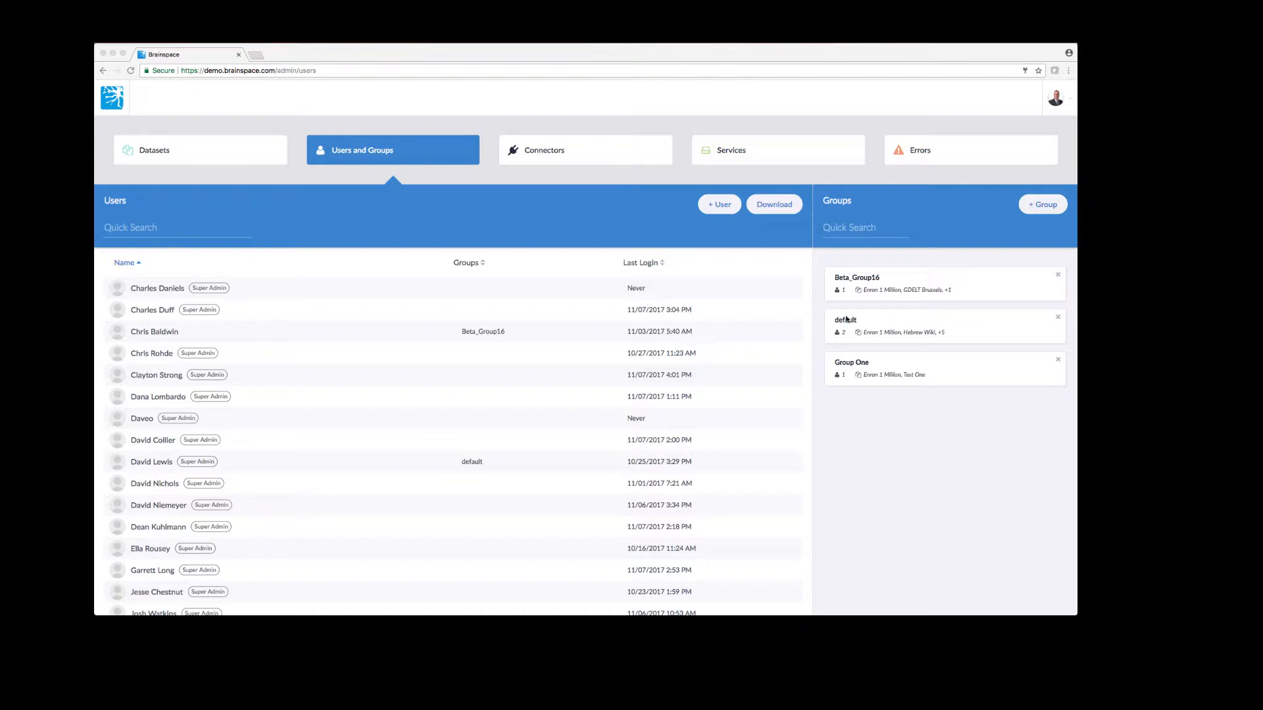
# Create a group named 'Group ABC' and select User One and User Two as members
pyautogui.click(1033, 211)
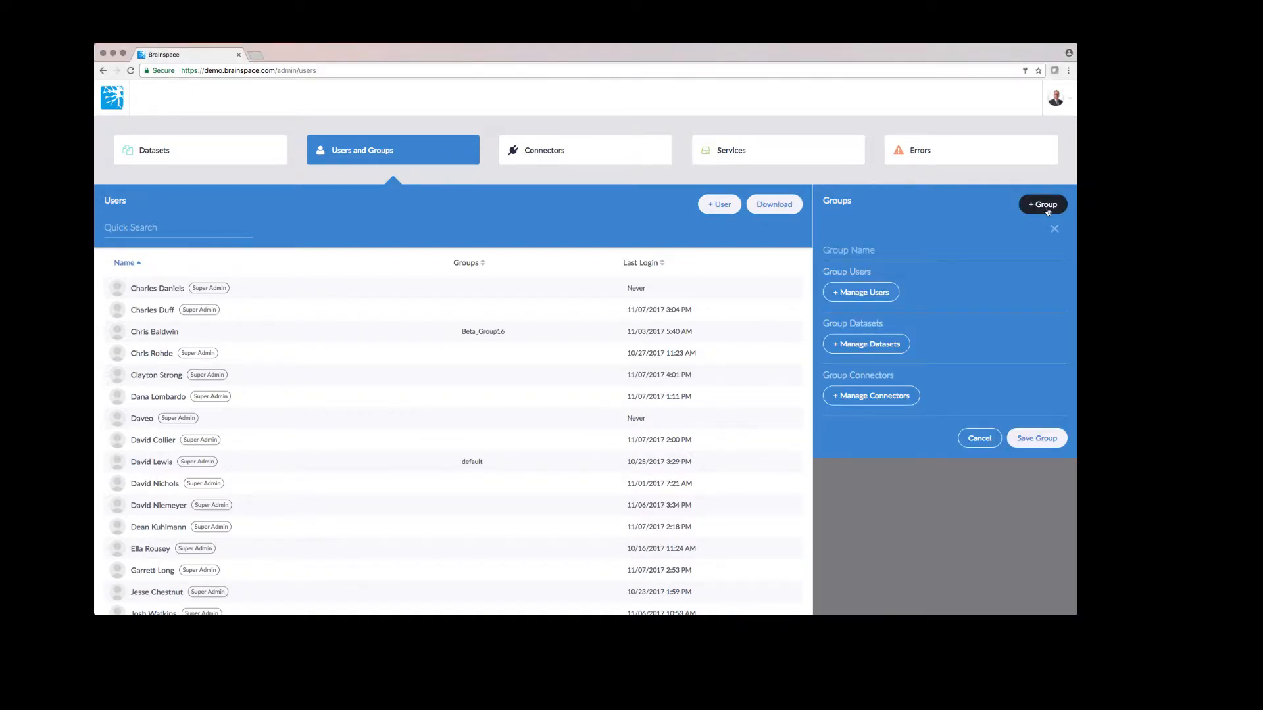
pyautogui.click(891, 254)
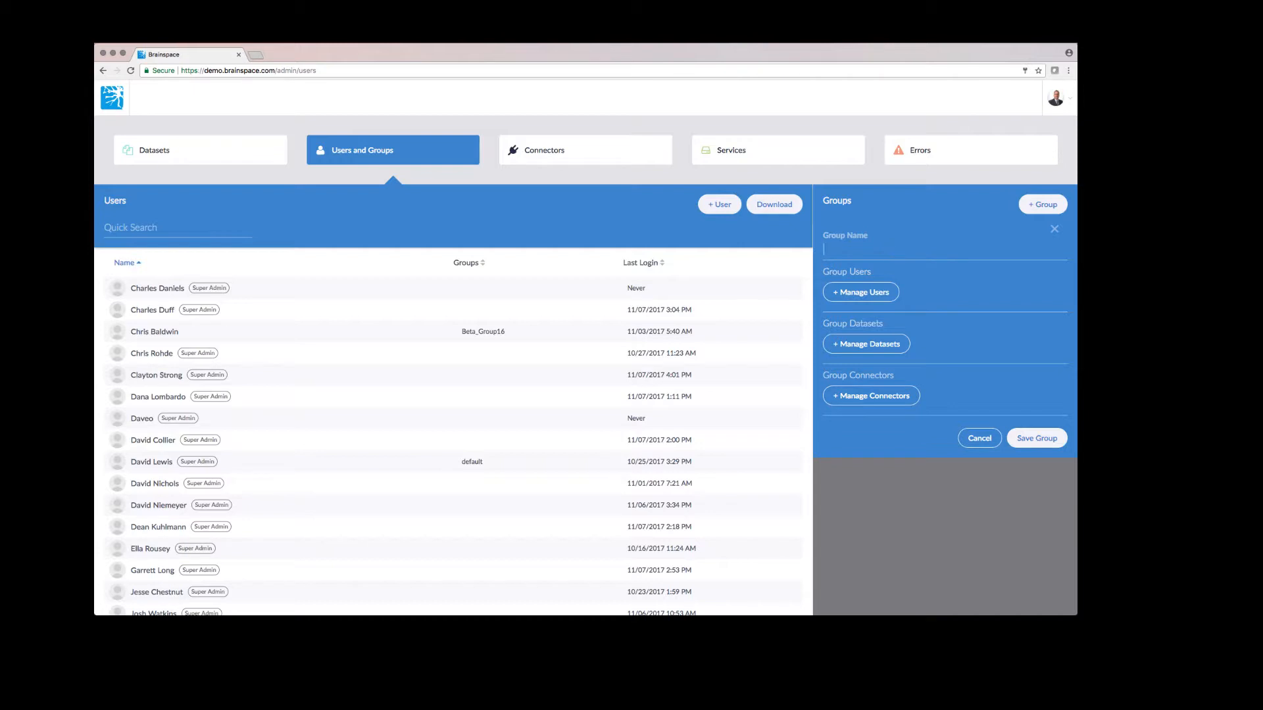
pyautogui.write('Group')
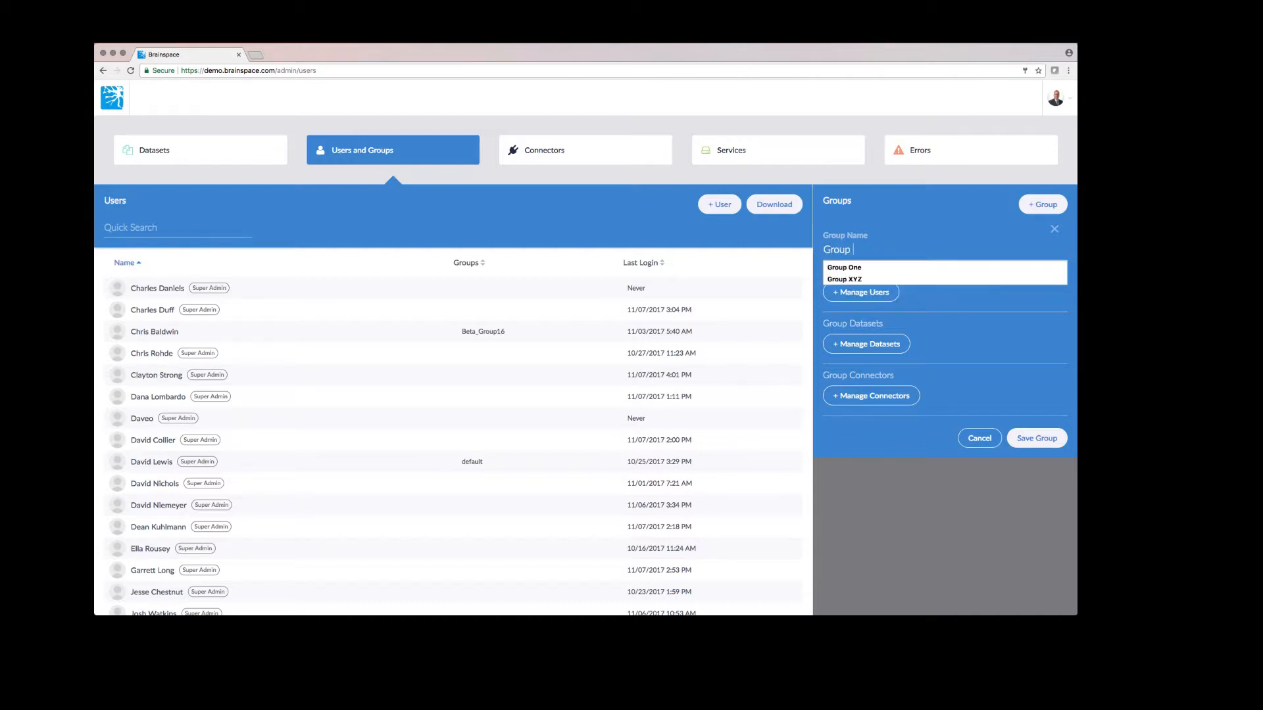
pyautogui.write(' ABC')
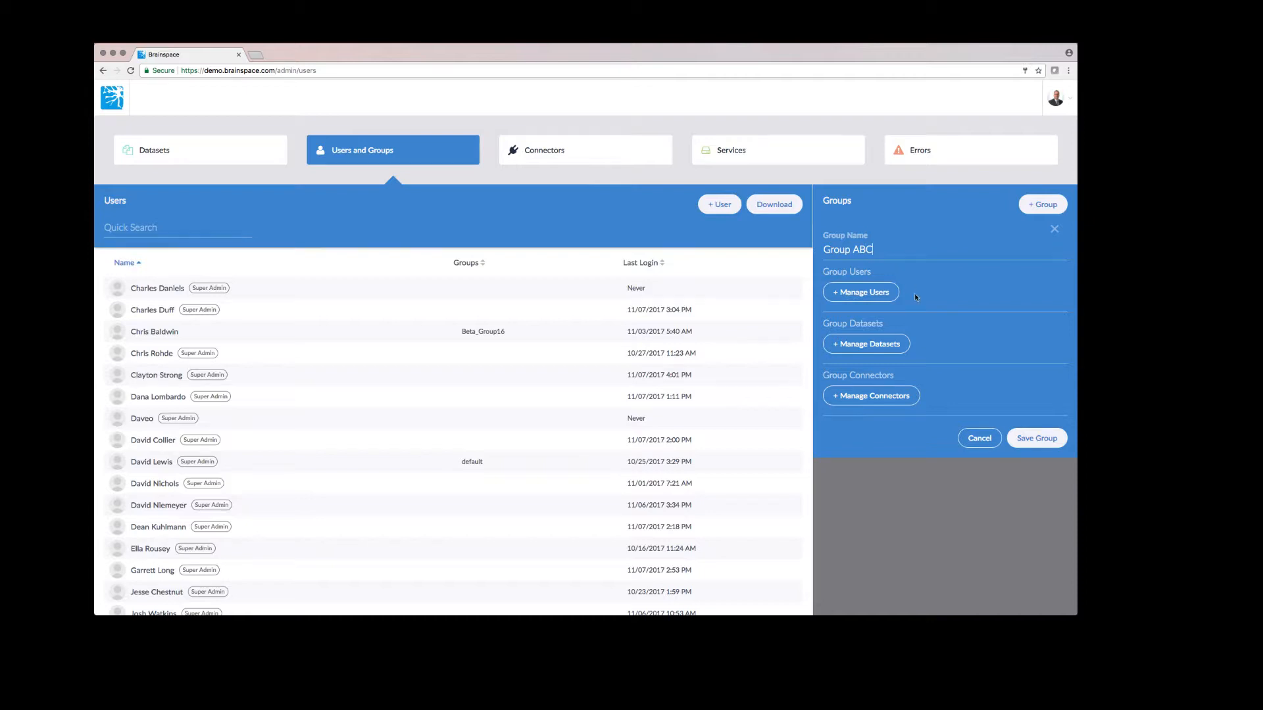
pyautogui.click(877, 297)
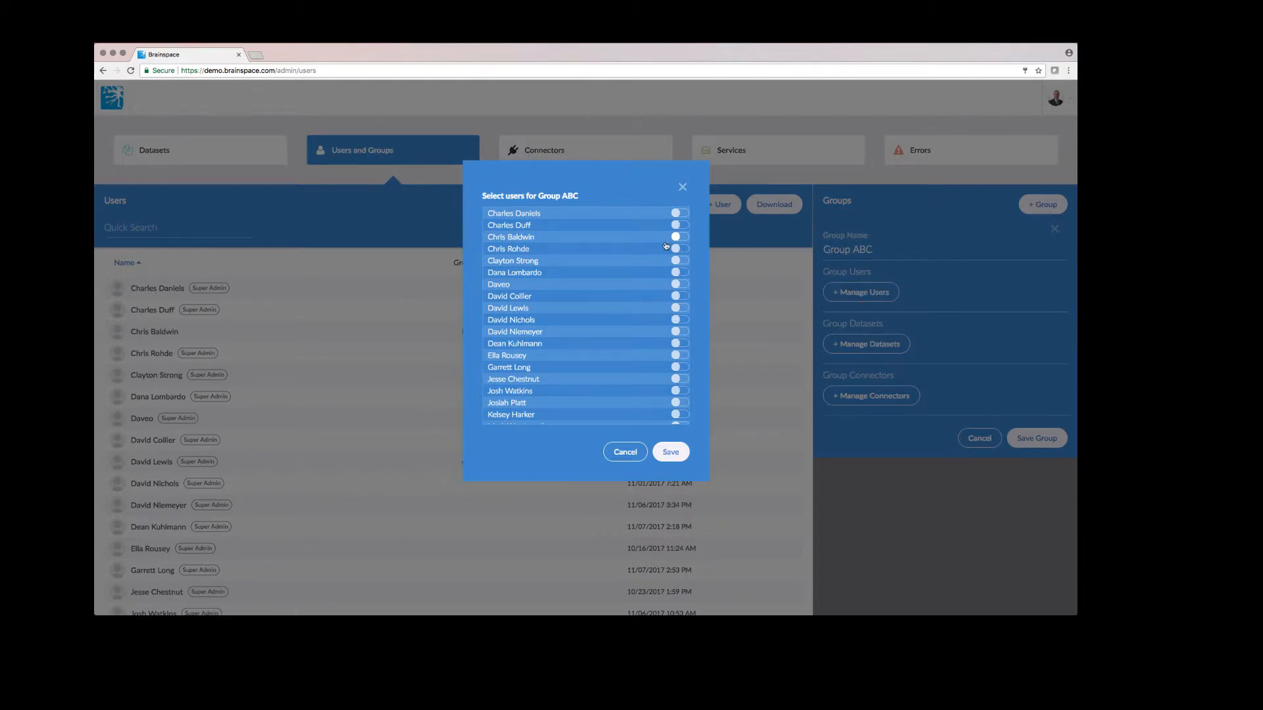
pyautogui.scroll(-5, 668, 261)
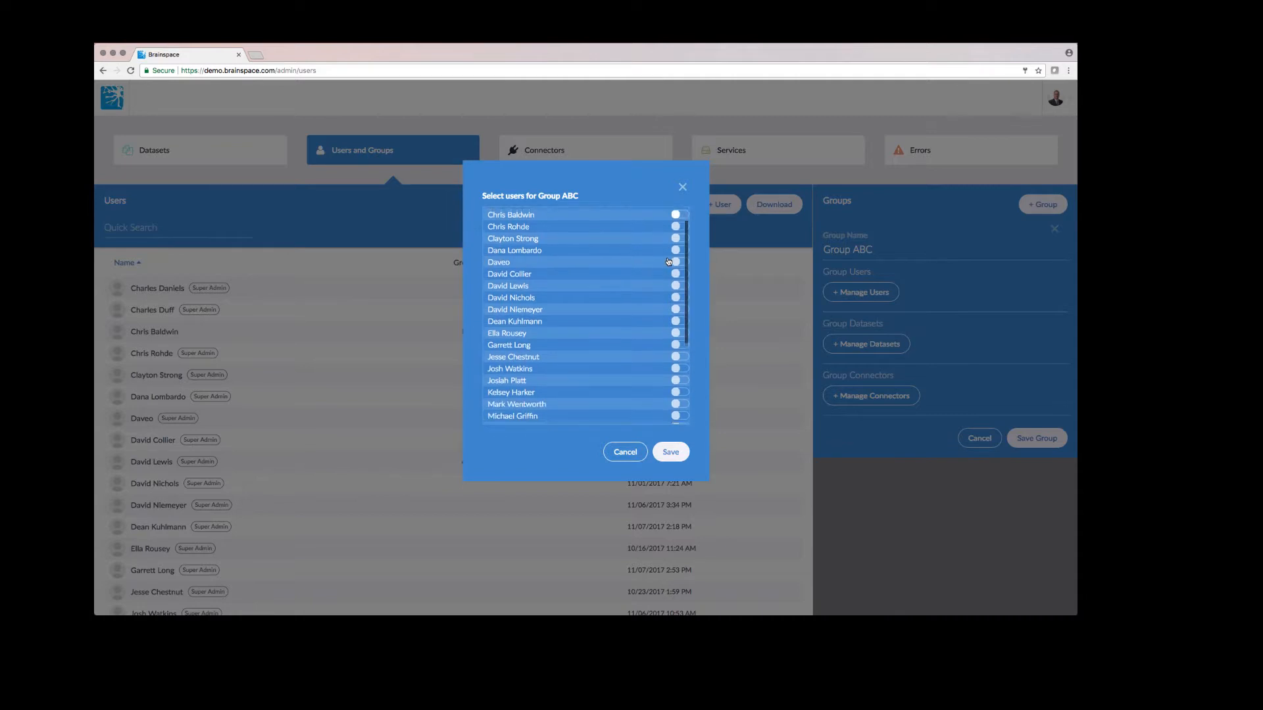
pyautogui.scroll(-1, 668, 261)
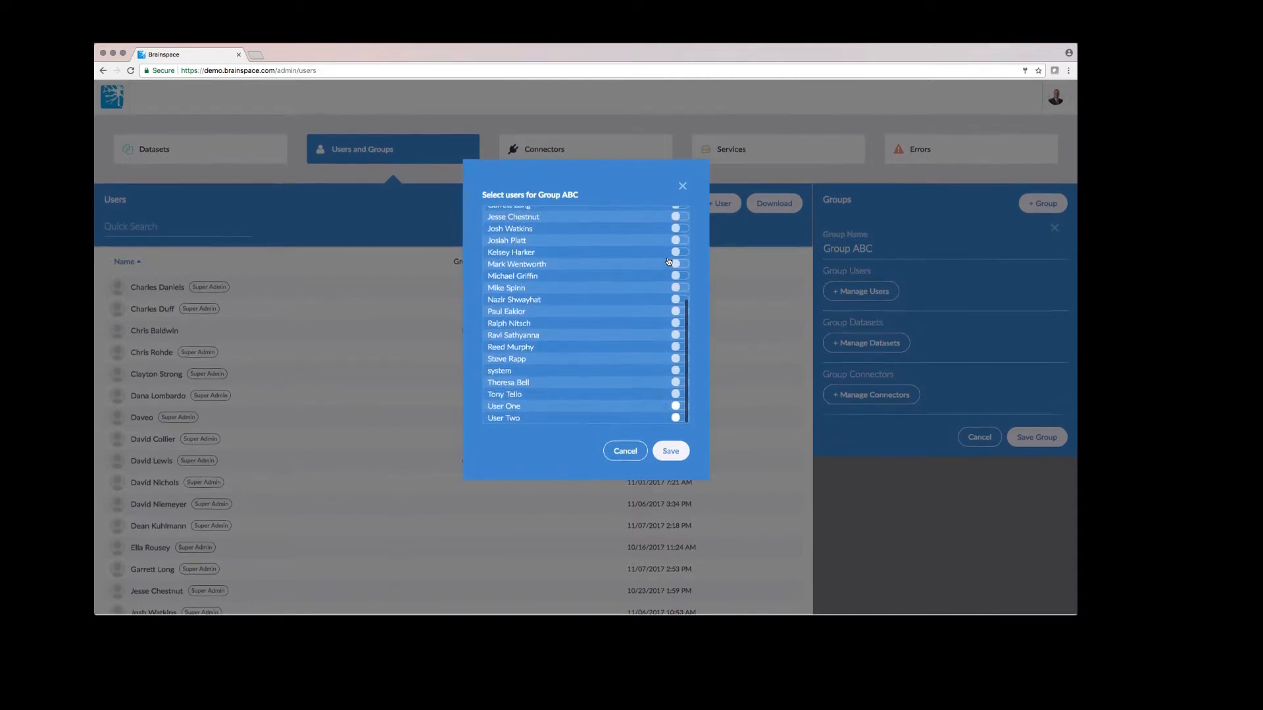
pyautogui.click(680, 419)
pyautogui.click(680, 407)
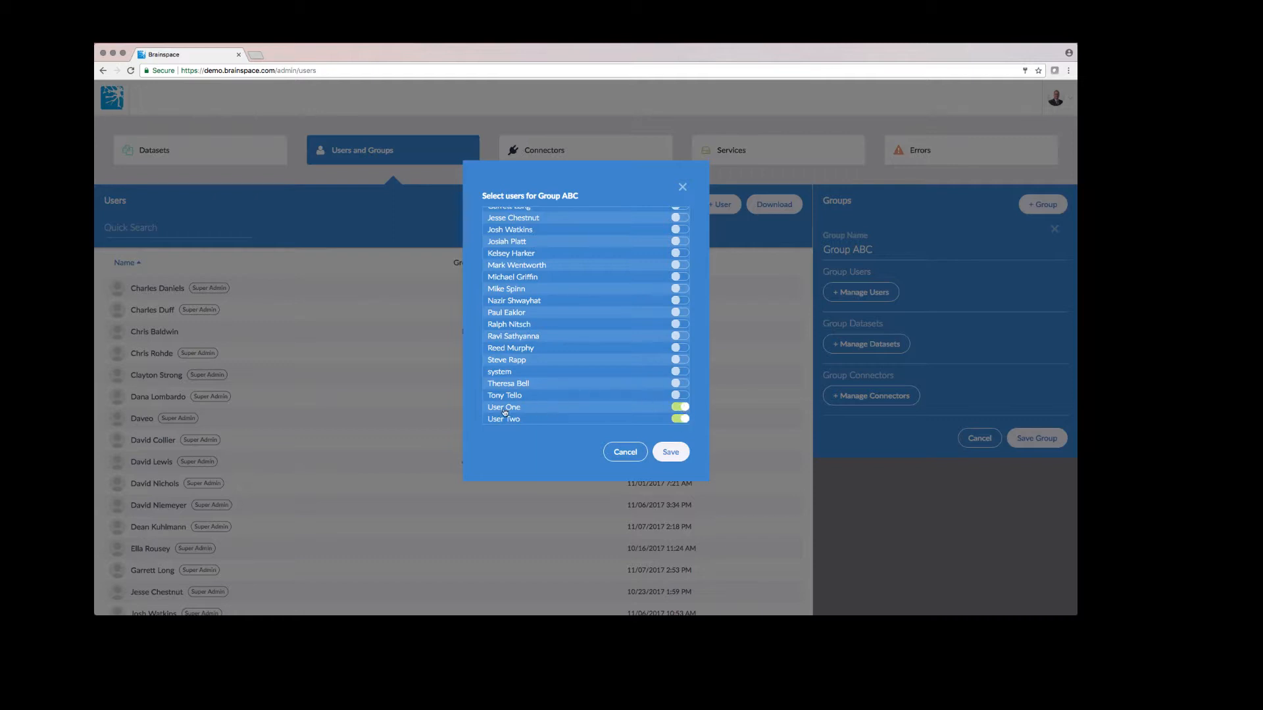
pyautogui.click(665, 453)
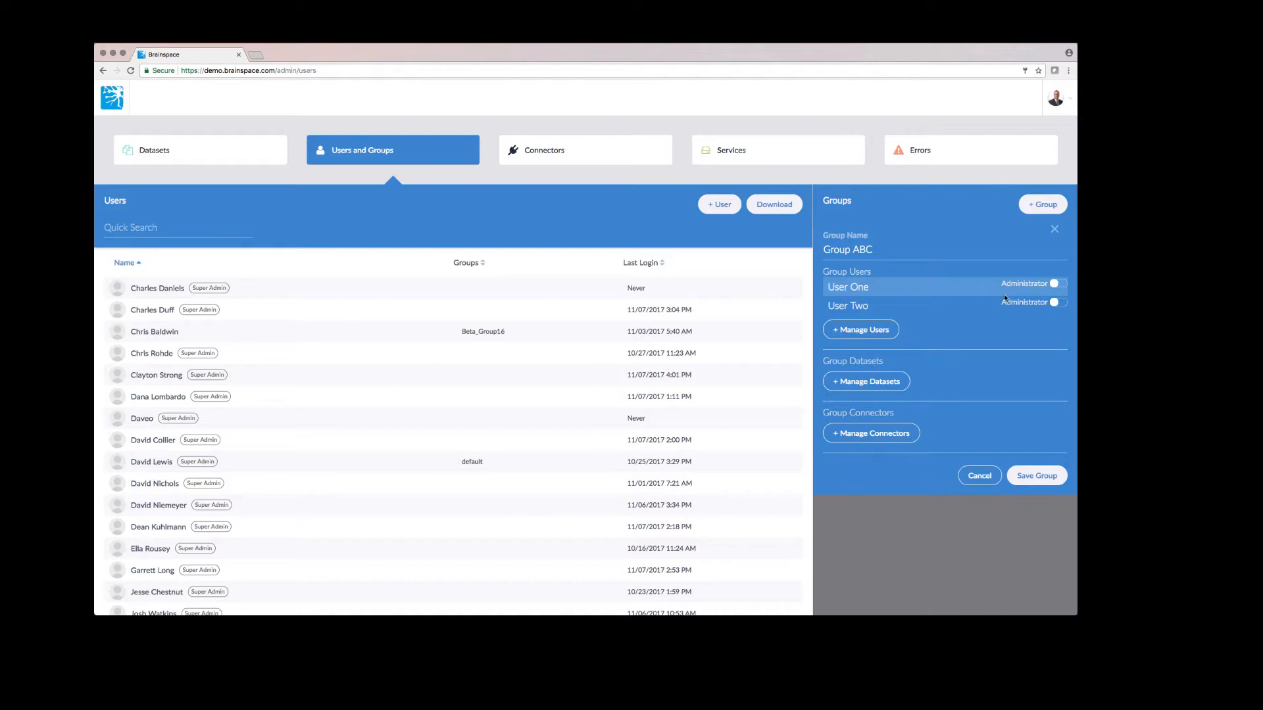
# Turn on the Administrator toggle for User Two under Group ABC's users
pyautogui.click(1059, 304)
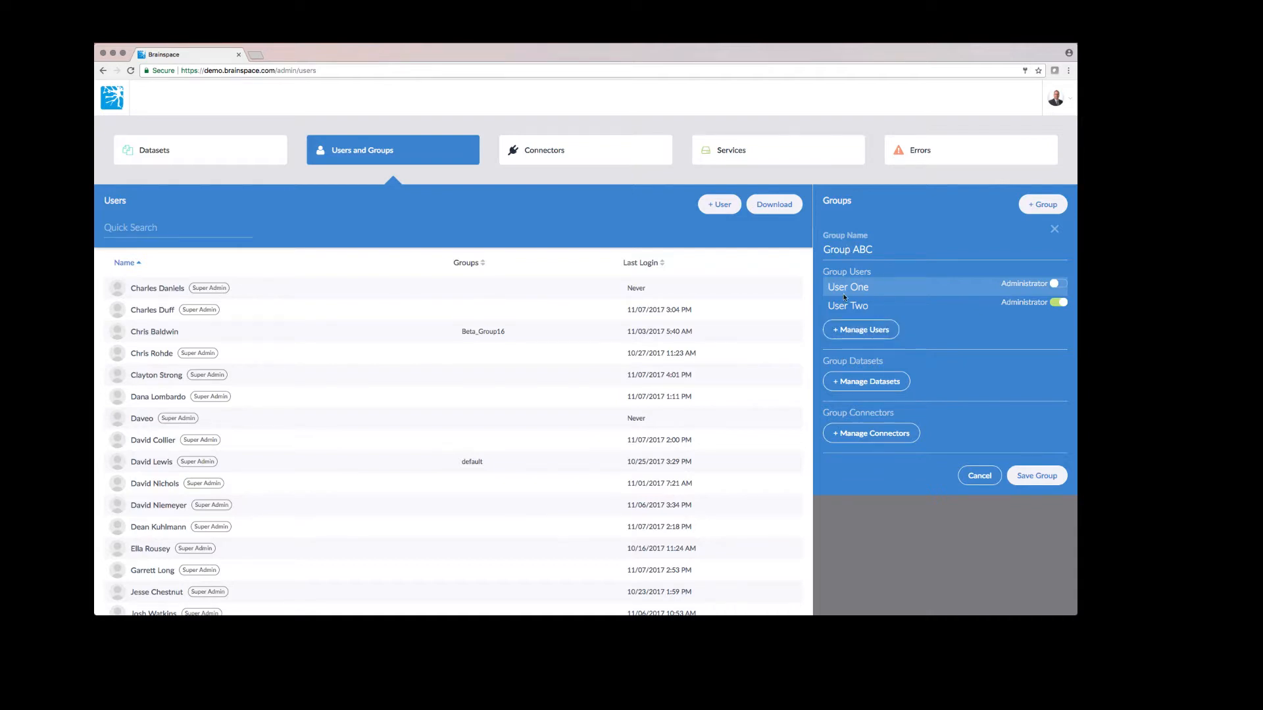
# Assign Enron 1 Million and Nuix Demo to Group ABC, leaving Hebrew Wiki off
pyautogui.click(863, 383)
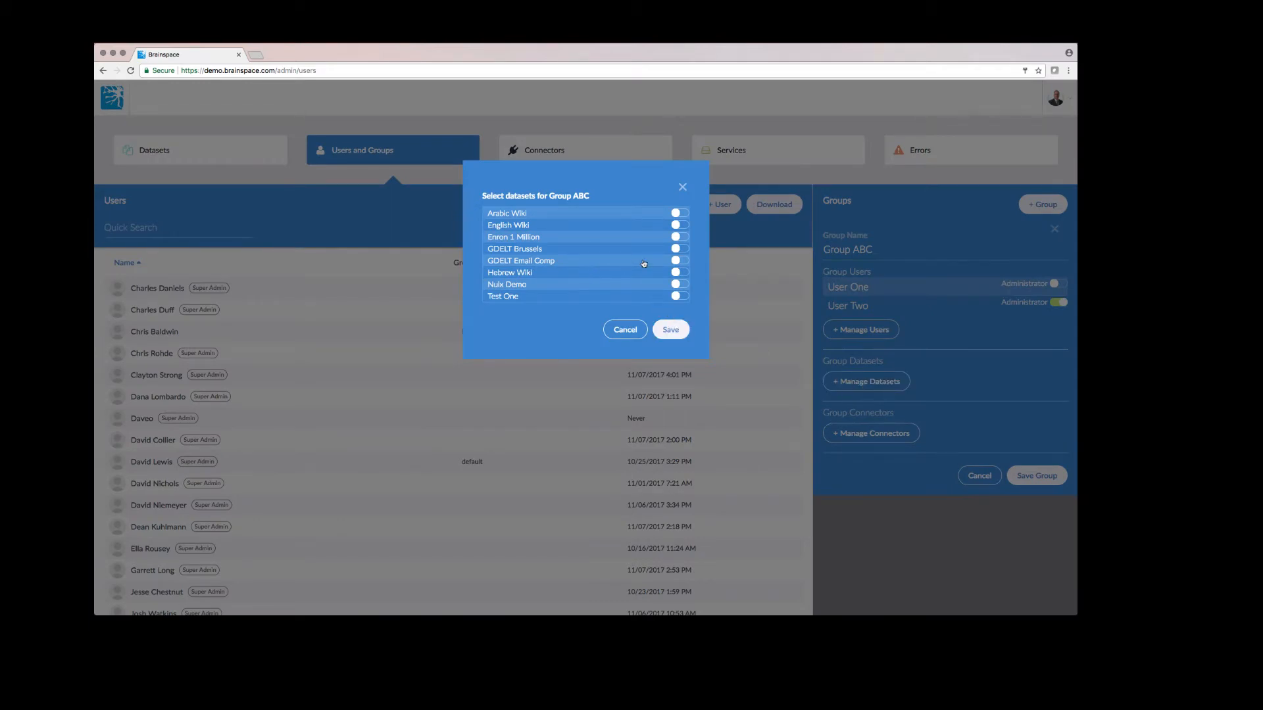
pyautogui.click(681, 238)
pyautogui.click(682, 273)
pyautogui.click(682, 284)
pyautogui.click(673, 331)
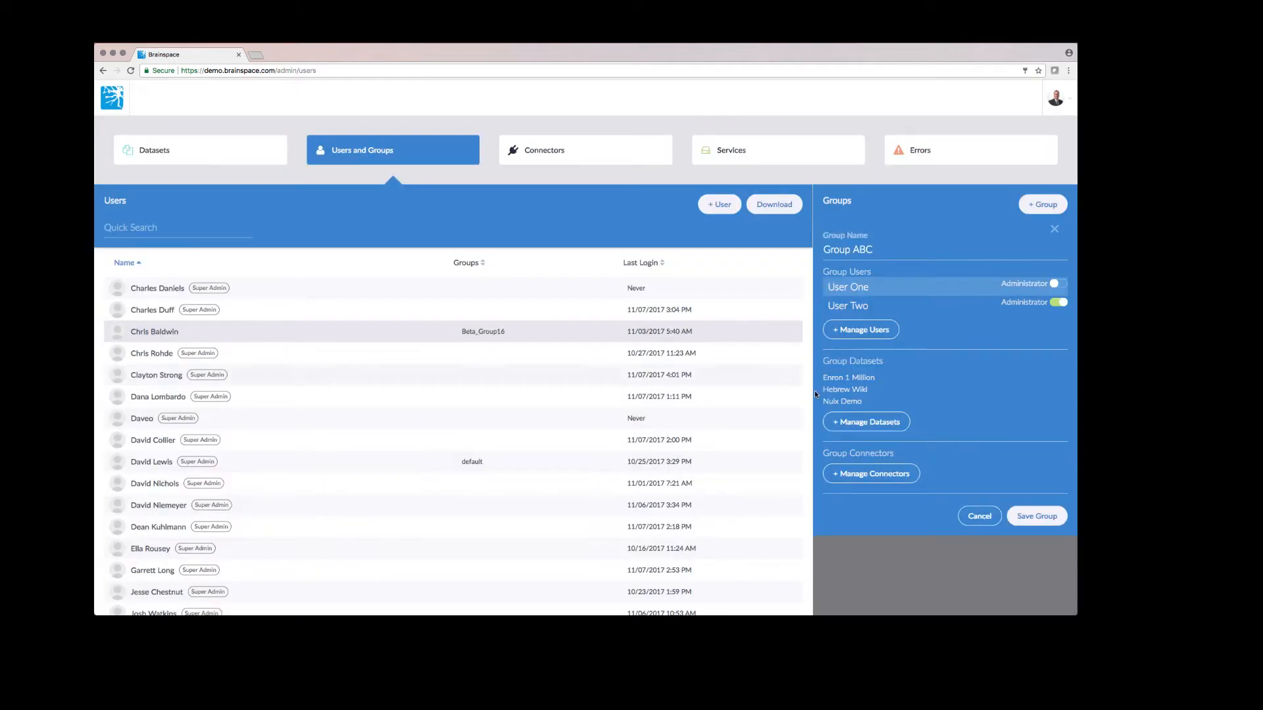
pyautogui.click(869, 421)
pyautogui.click(678, 272)
pyautogui.click(670, 329)
# Recheck Group ABC's member selection and keep User One and User Two unchanged
pyautogui.click(858, 330)
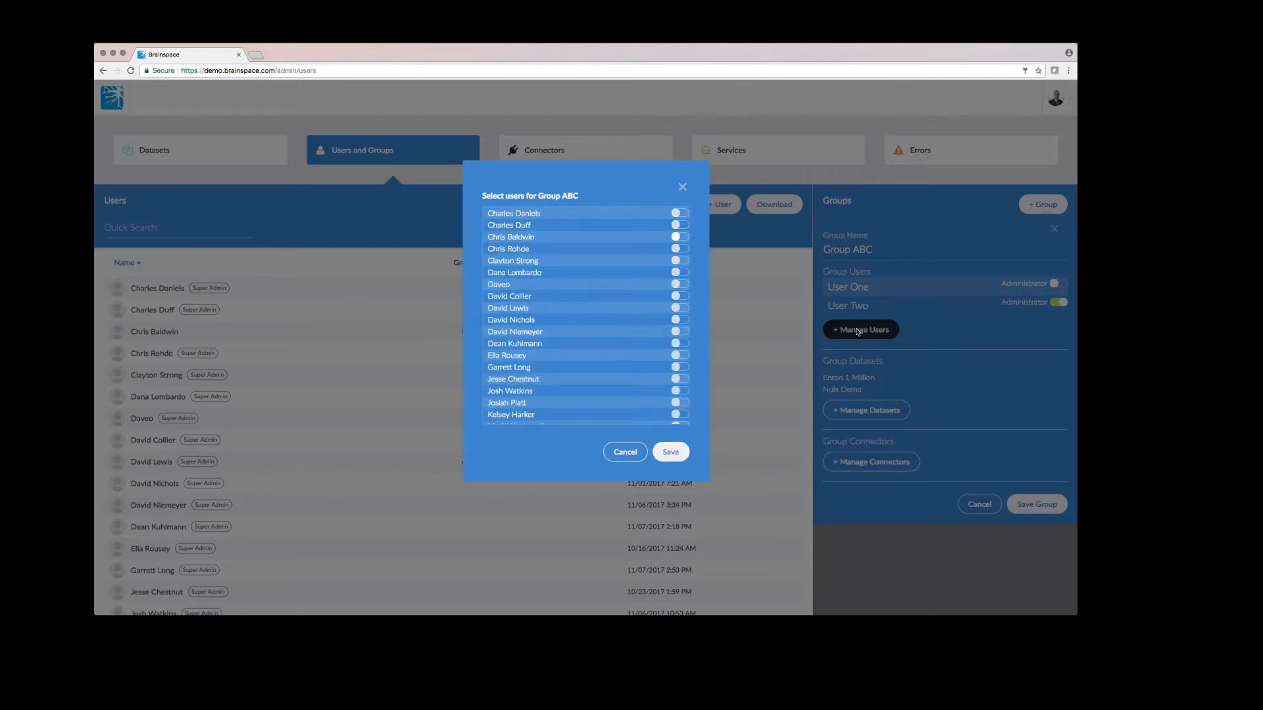
pyautogui.scroll(-5, 664, 325)
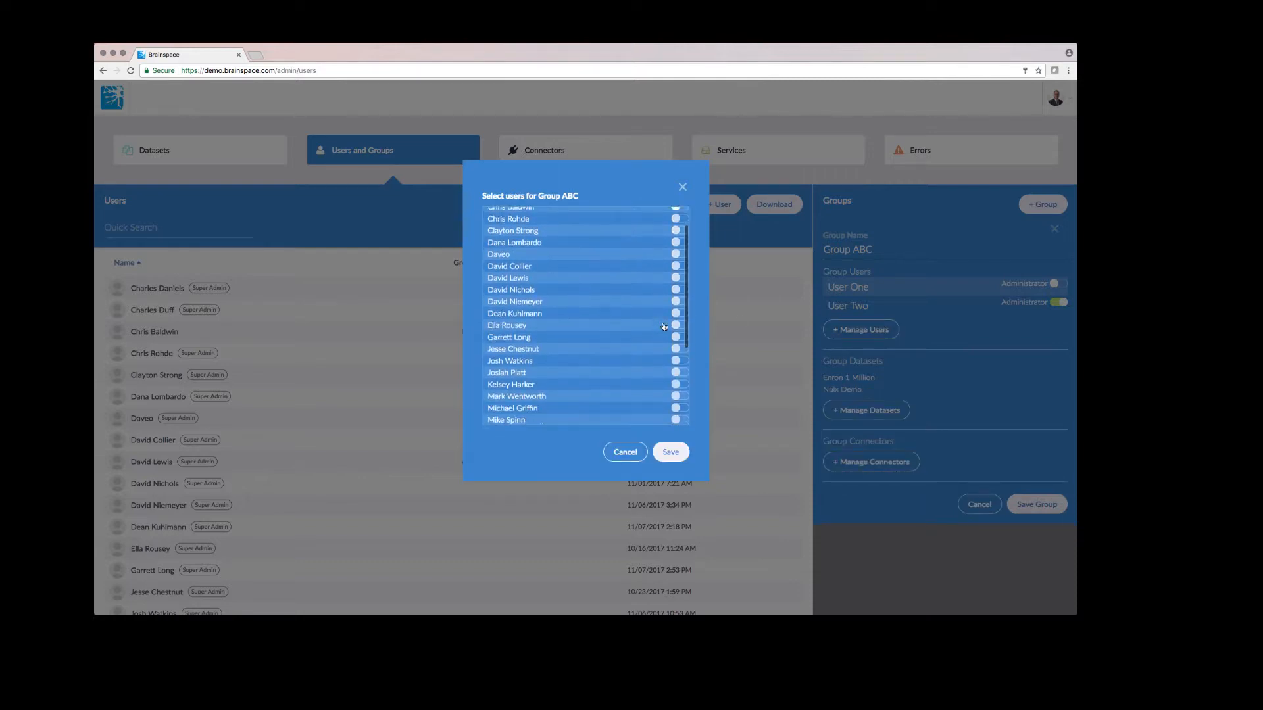
pyautogui.click(669, 453)
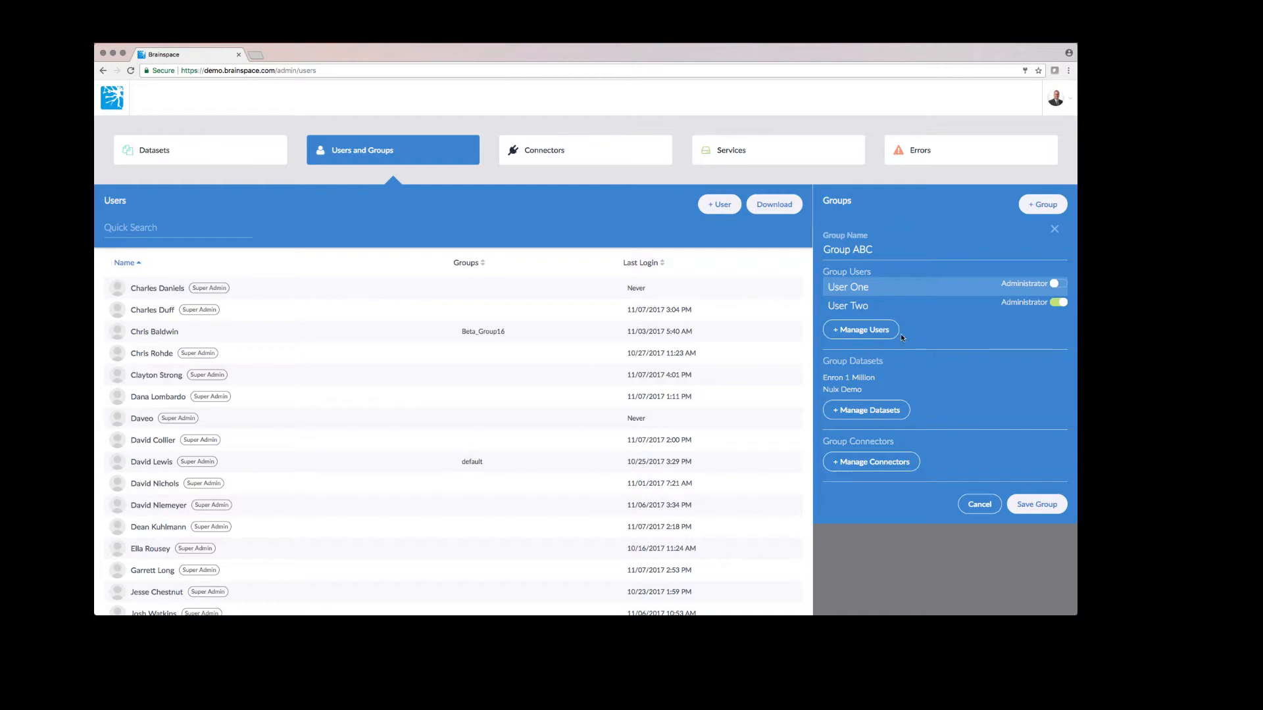
# Select the Relativity Demo connector for Group ABC and confirm the selection
pyautogui.click(882, 463)
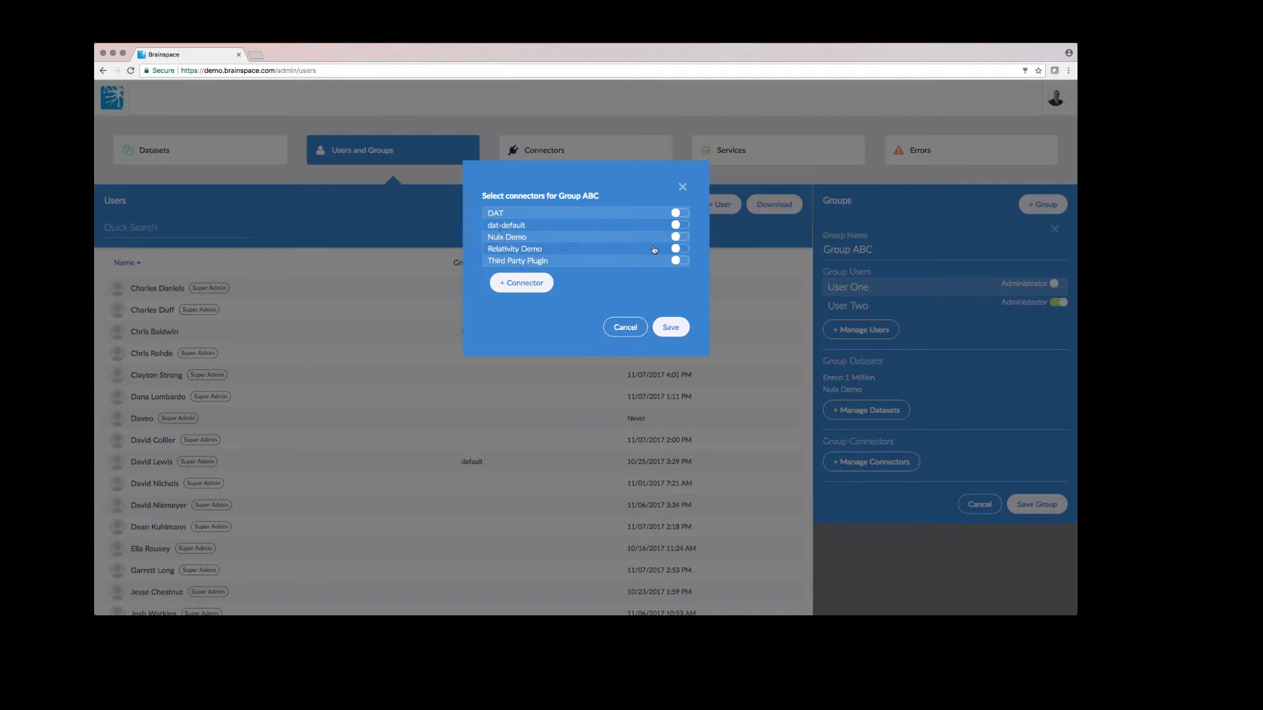
pyautogui.click(680, 248)
pyautogui.click(669, 327)
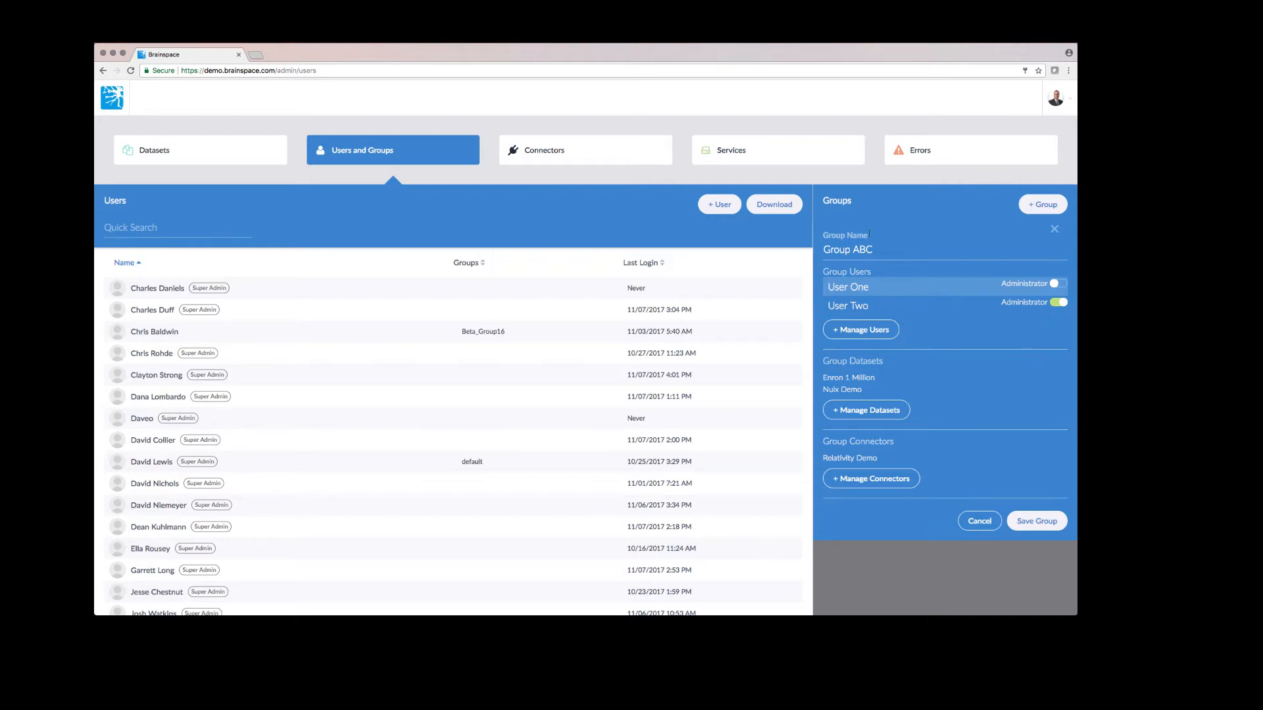
# Save Group ABC and bring up the profile avatar menu
pyautogui.click(1026, 521)
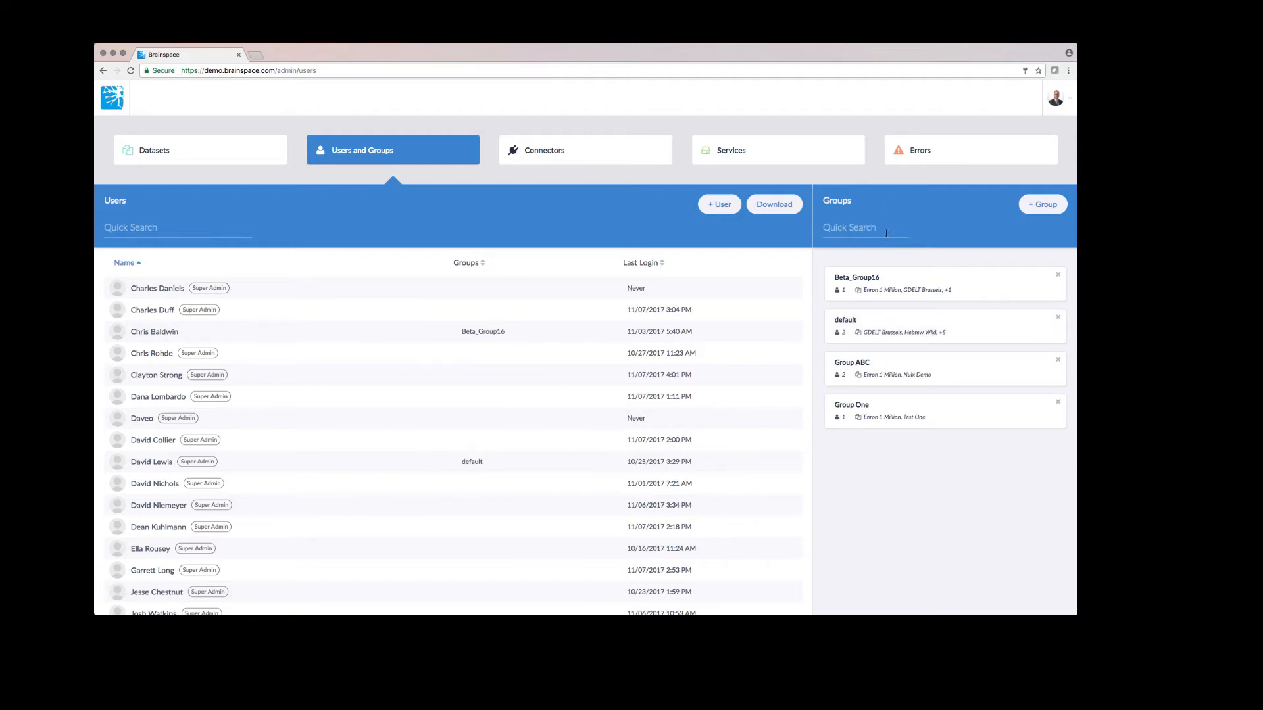
pyautogui.click(1055, 97)
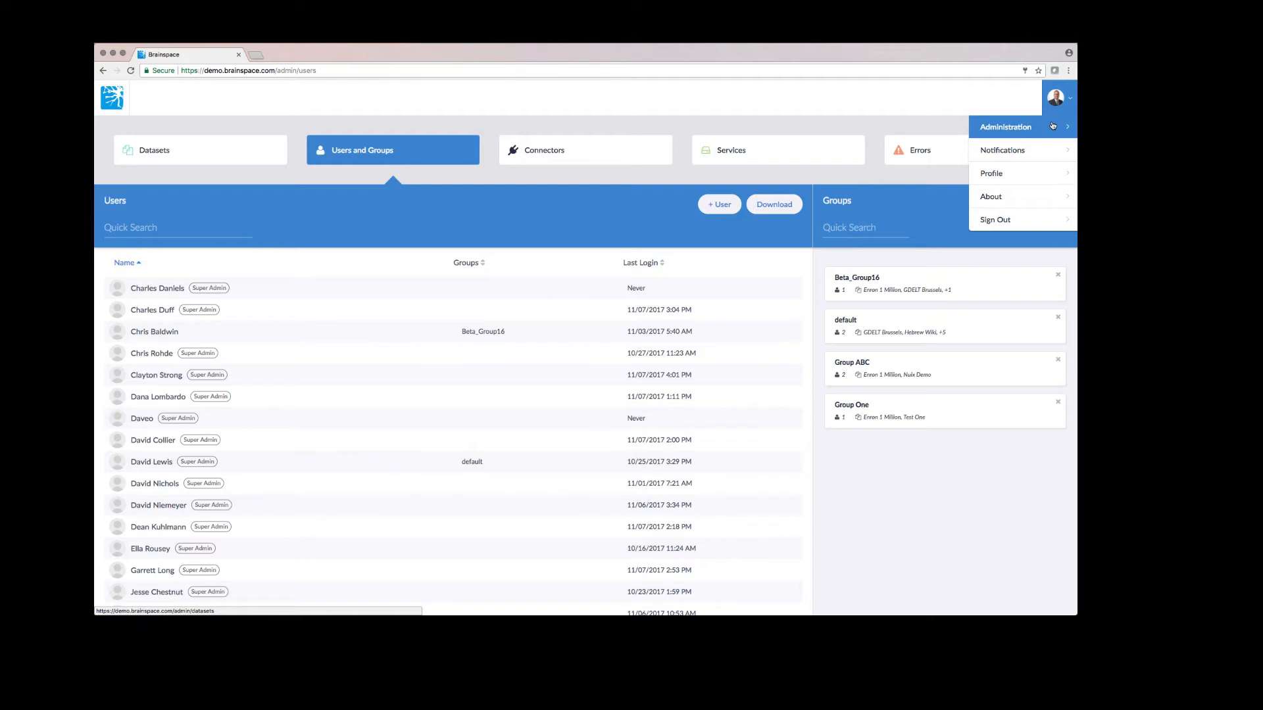
# Sign out, sign back in with the group admin's e-mail and password, and set a new password
pyautogui.click(1052, 125)
pyautogui.click(1013, 220)
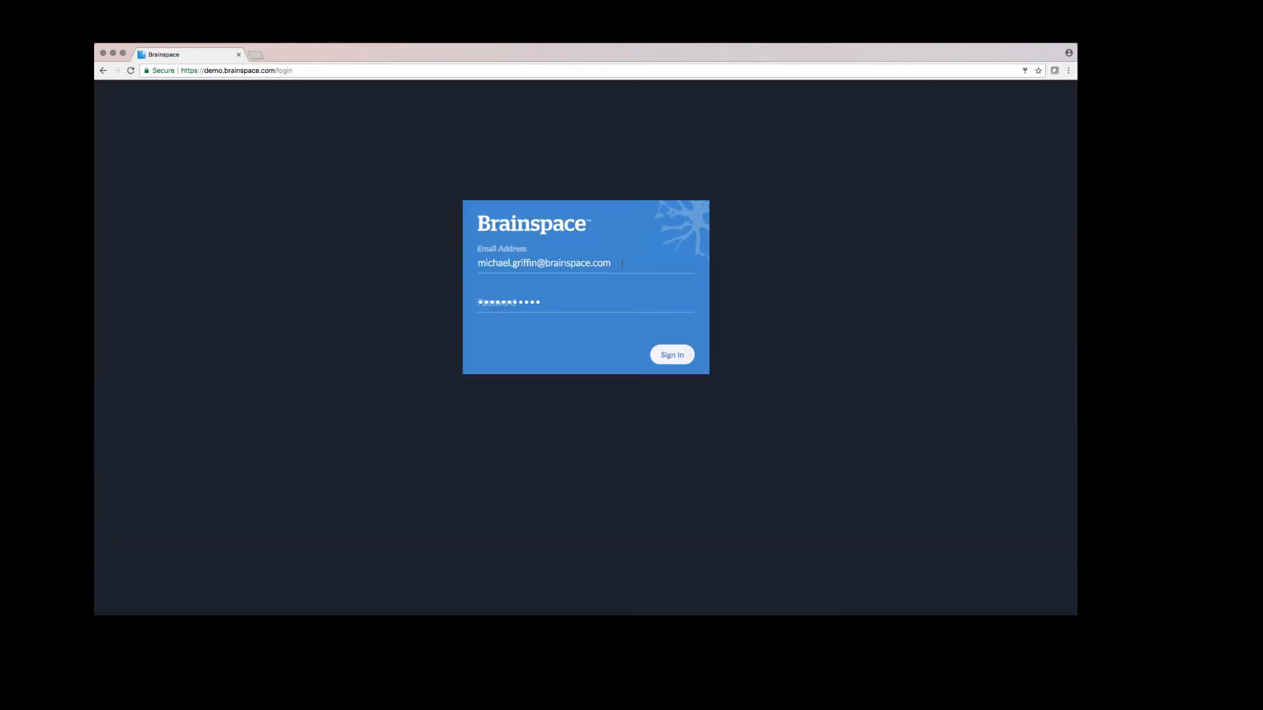
pyautogui.moveTo(621, 263); pyautogui.dragTo(464, 264)
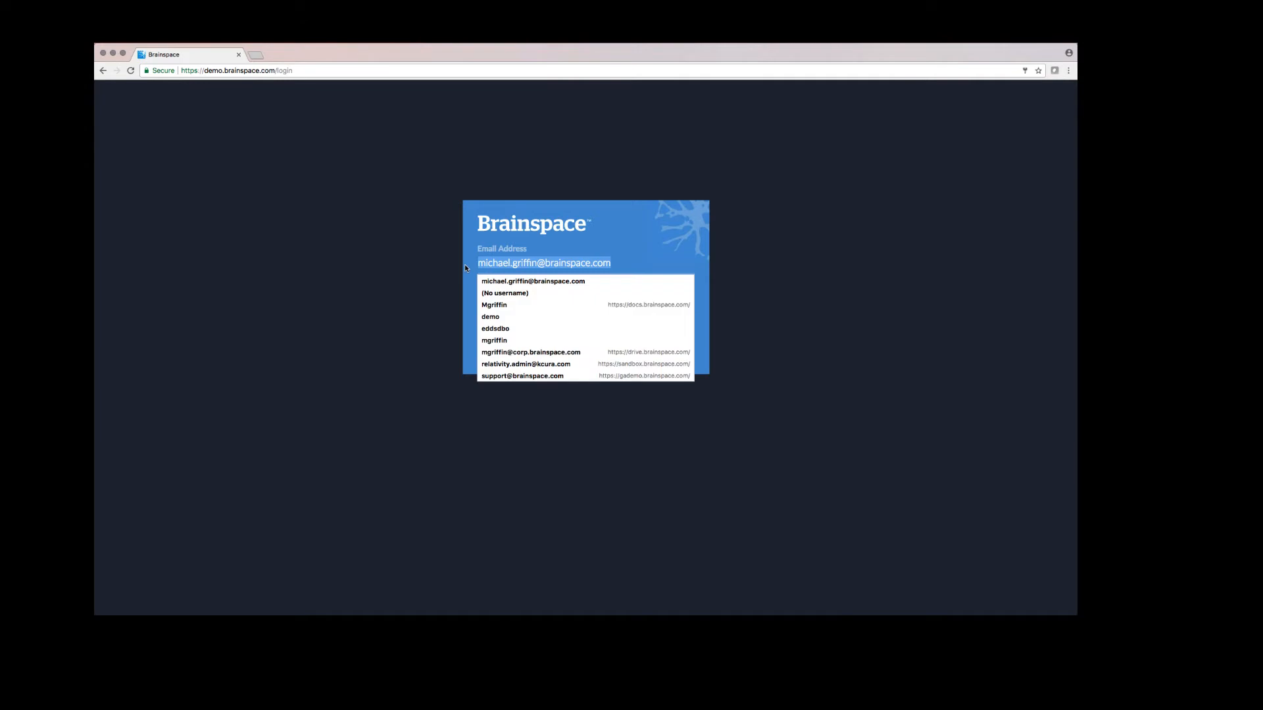
pyautogui.write('suppo')
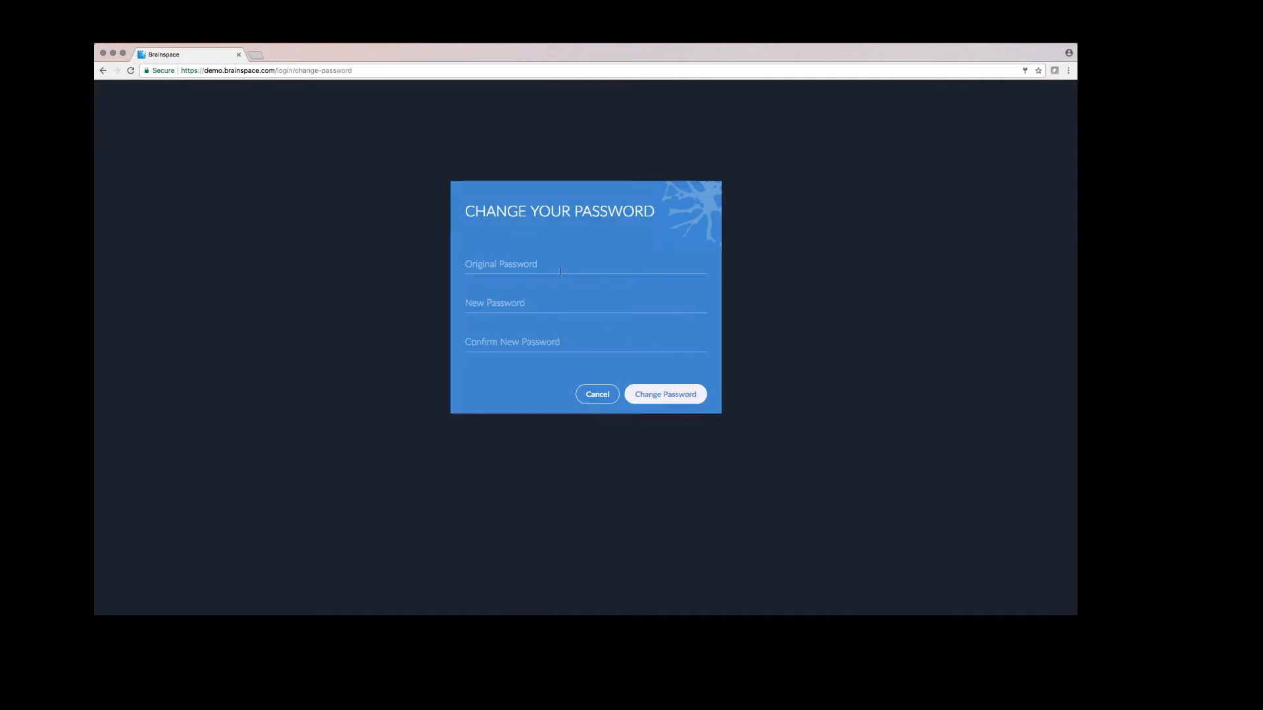
pyautogui.click(554, 268)
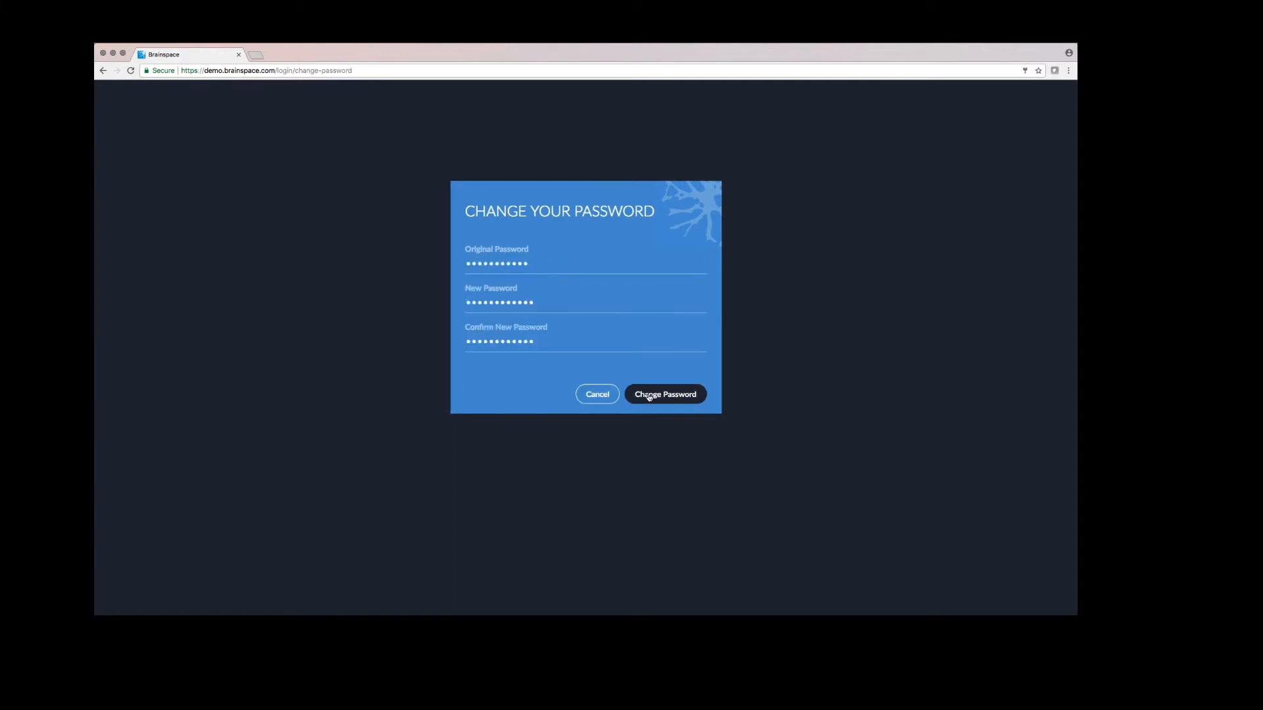
pyautogui.click(651, 397)
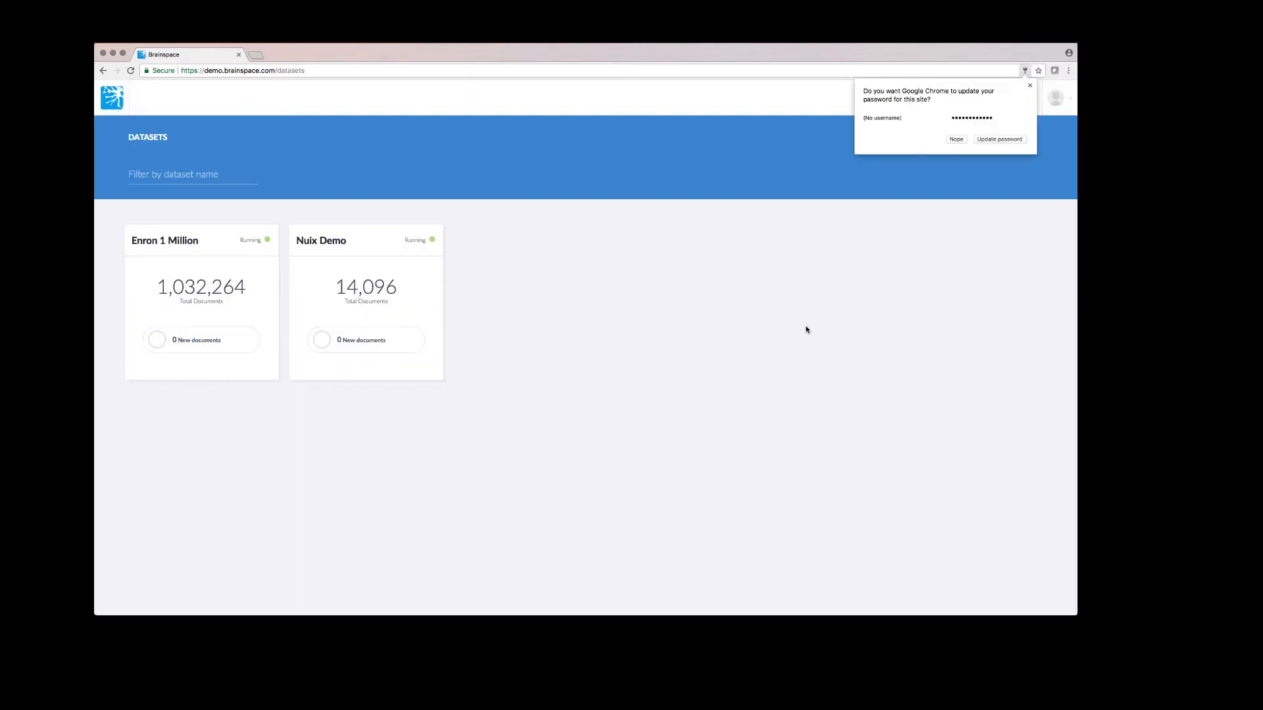
# Decline Chrome's password save and go to Administration from the avatar menu
pyautogui.click(957, 139)
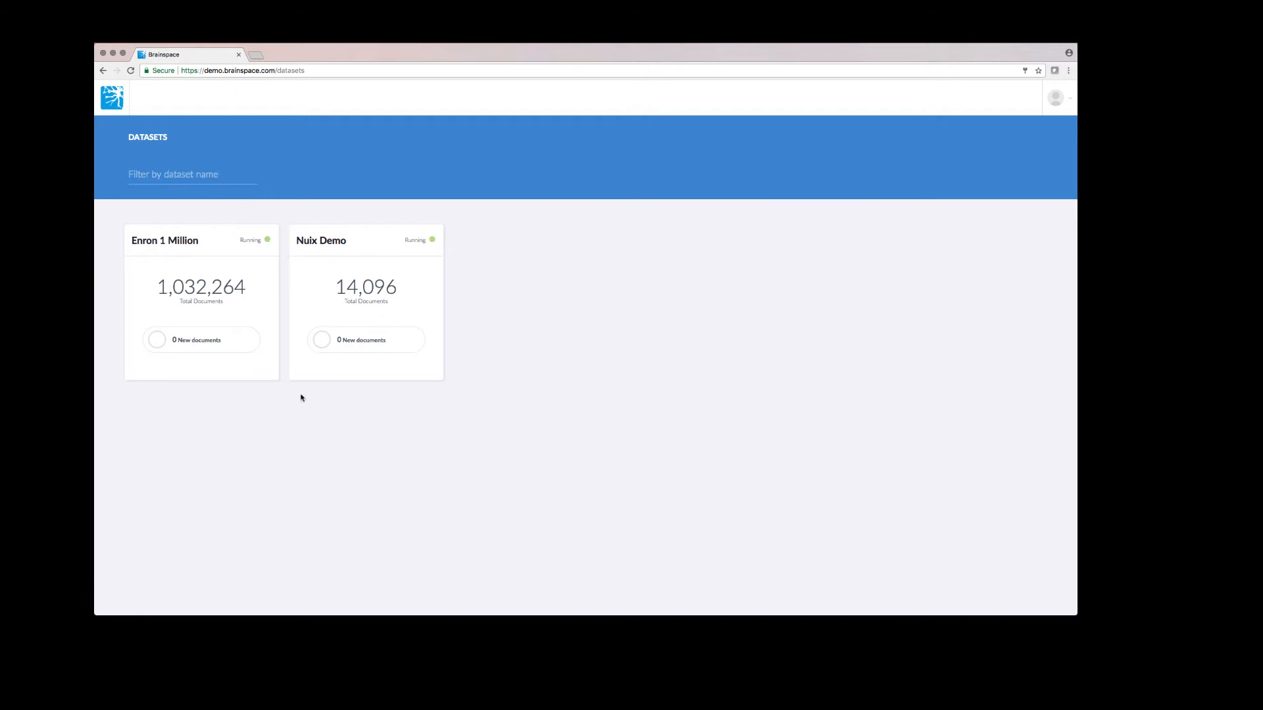
pyautogui.click(1060, 111)
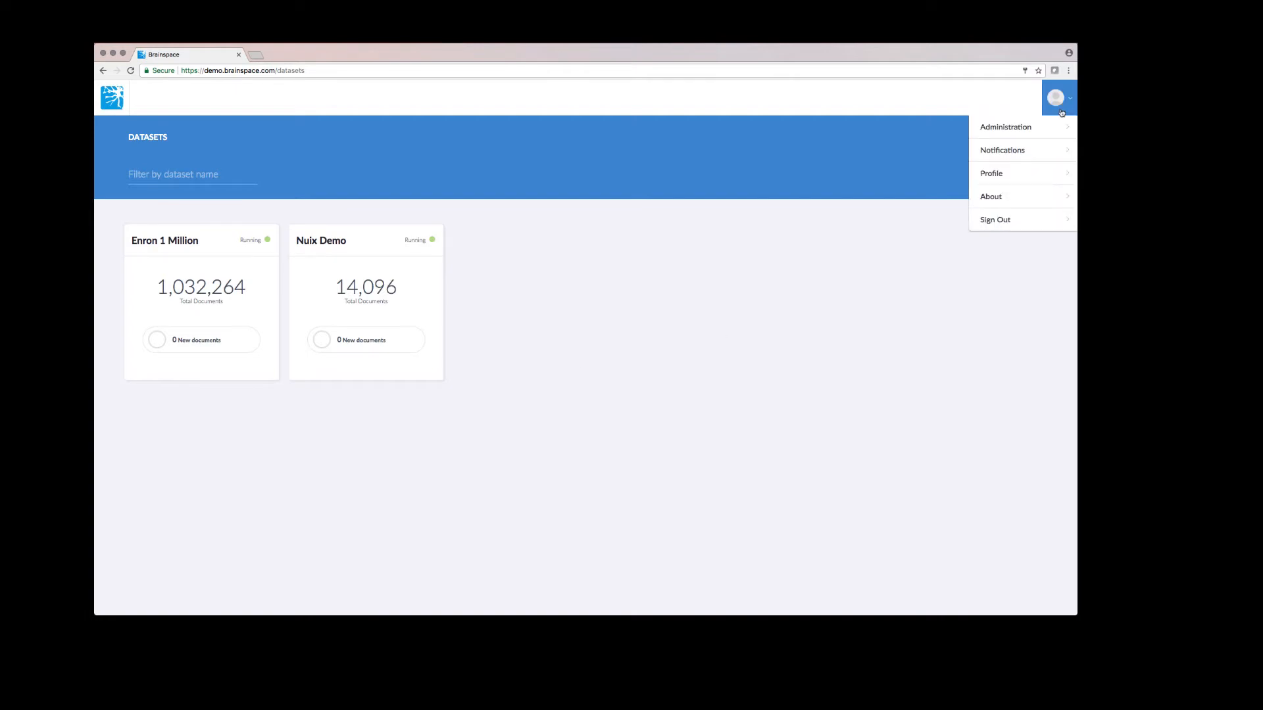
pyautogui.click(1023, 134)
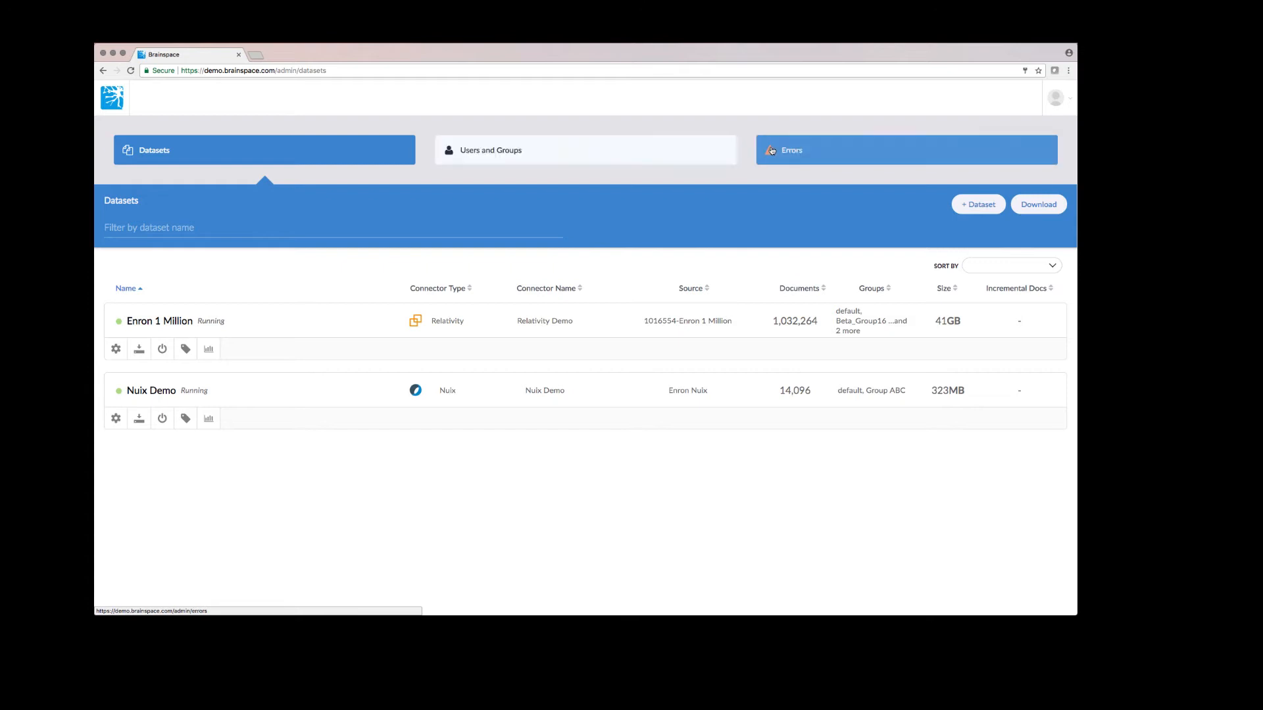
pyautogui.click(186, 349)
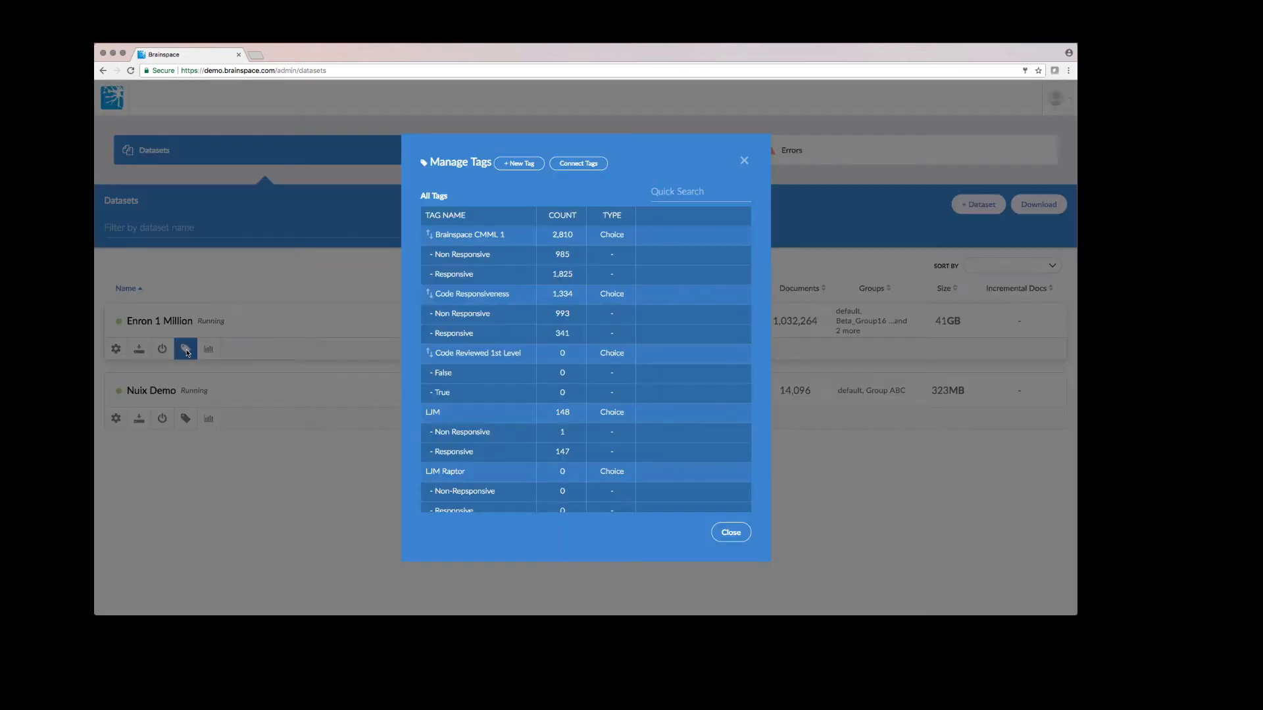
pyautogui.scroll(-2, 529, 361)
pyautogui.scroll(2, 529, 360)
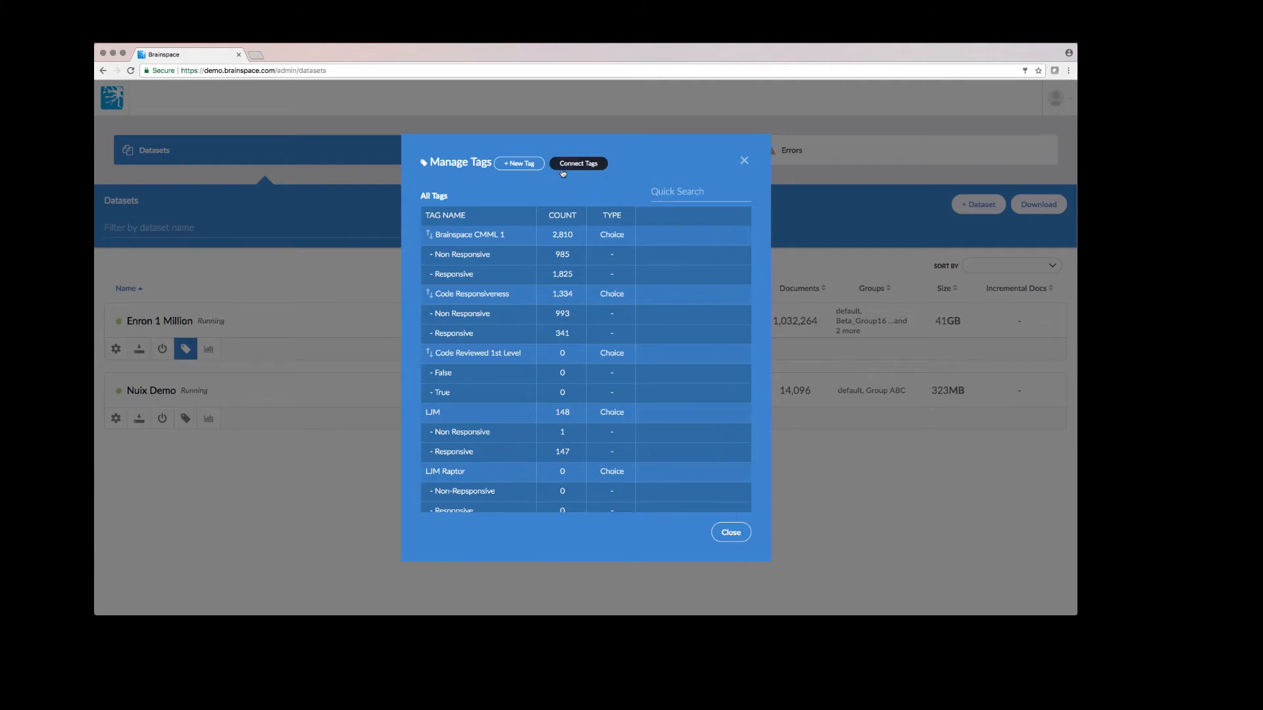
pyautogui.click(734, 534)
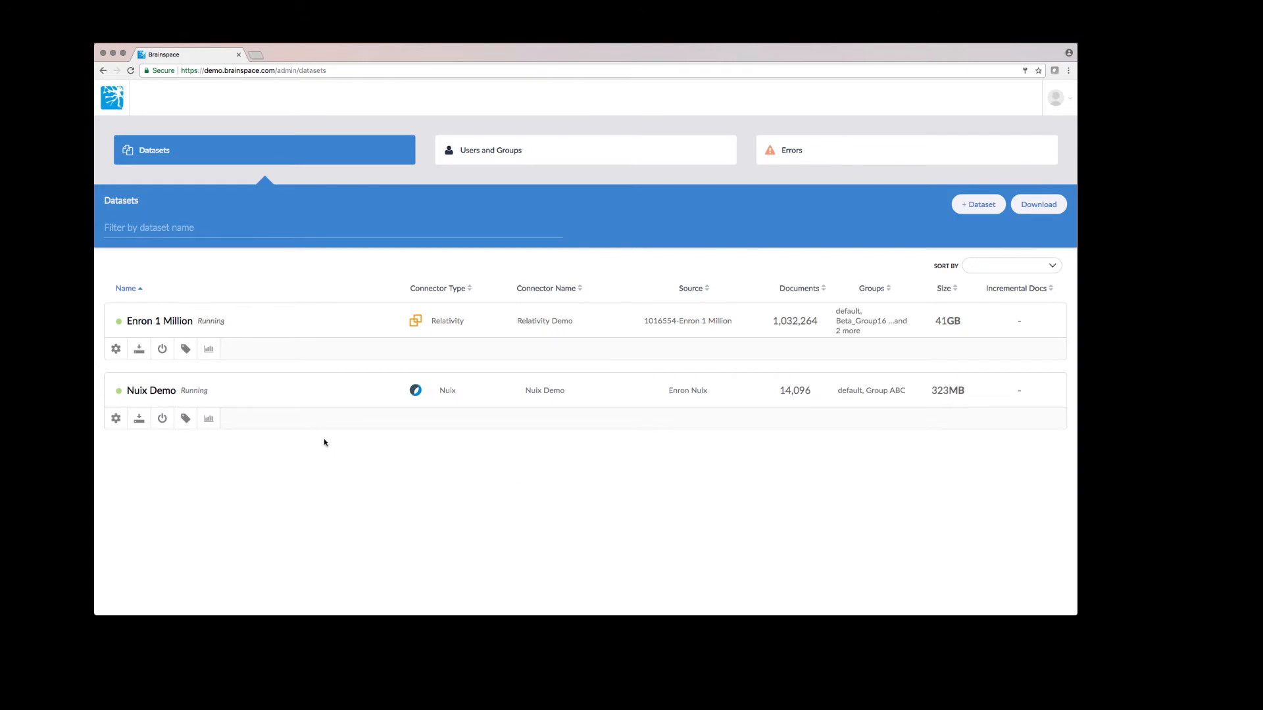
# Create a new dataset named 'Test 5' assigned to Group ABC
pyautogui.click(964, 206)
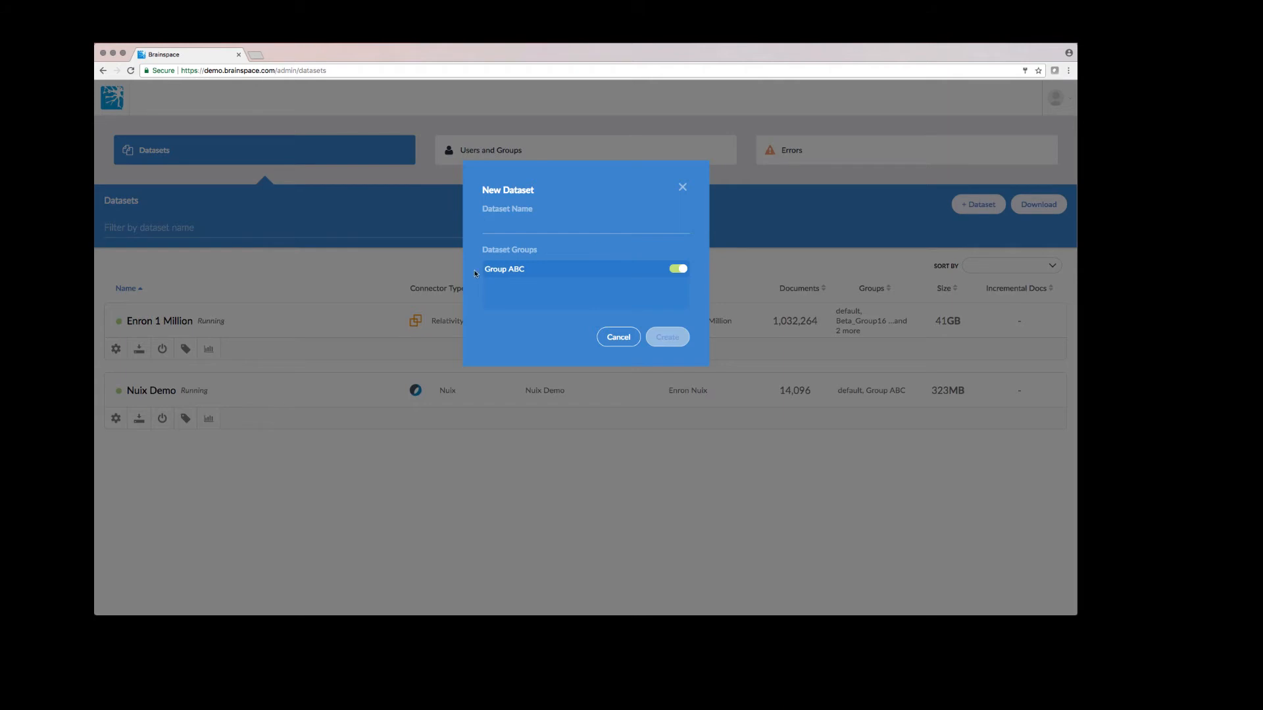
pyautogui.write('Test 5')
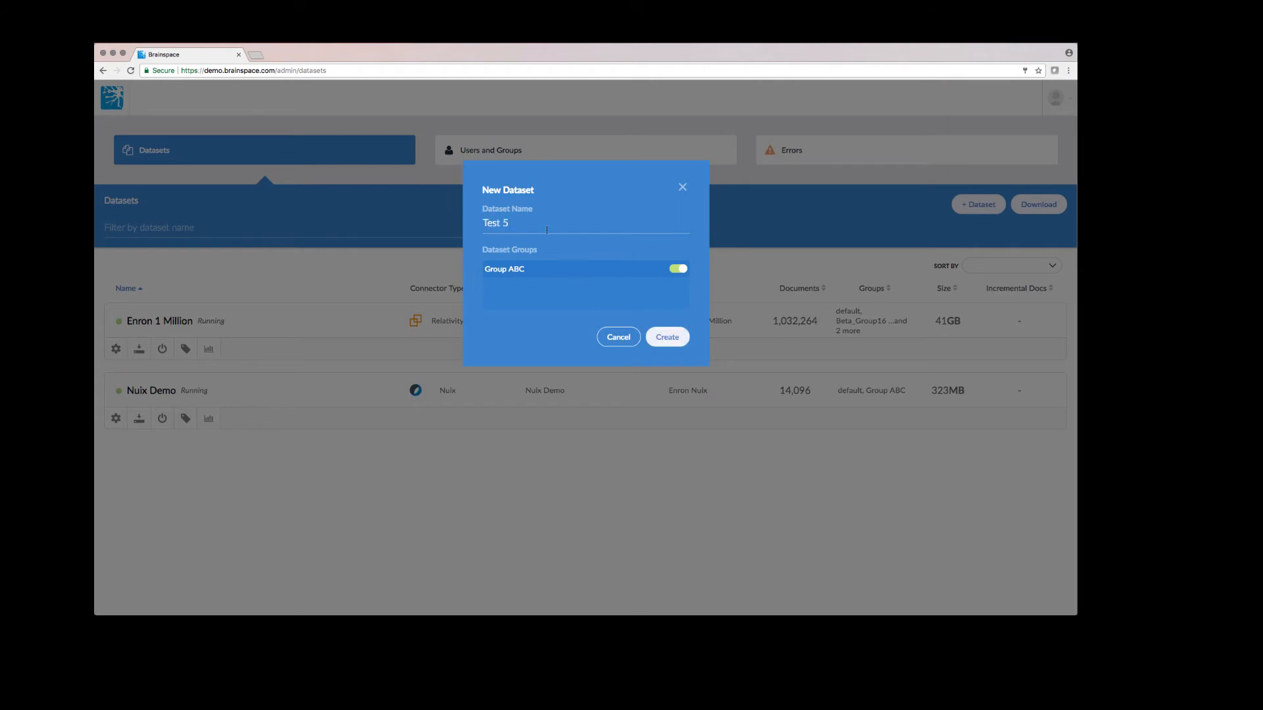
pyautogui.click(668, 338)
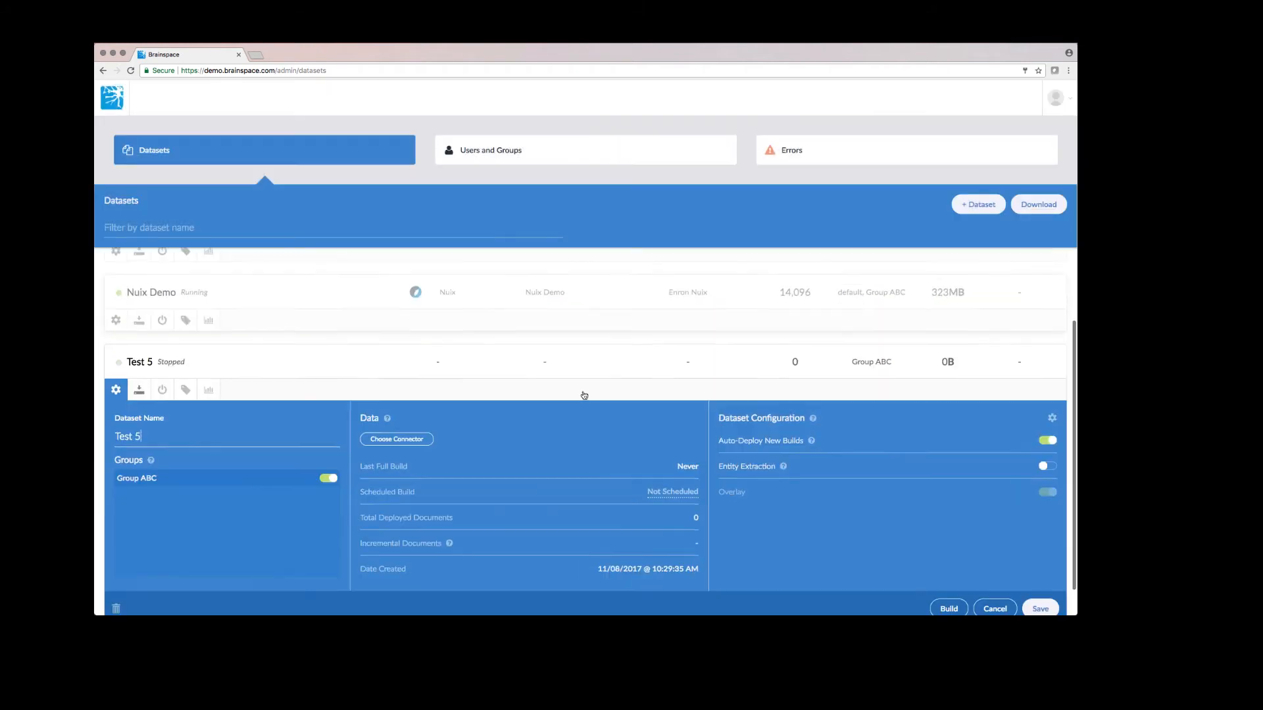
# Dismiss the connector choice without picking one and view Users and Groups
pyautogui.click(413, 440)
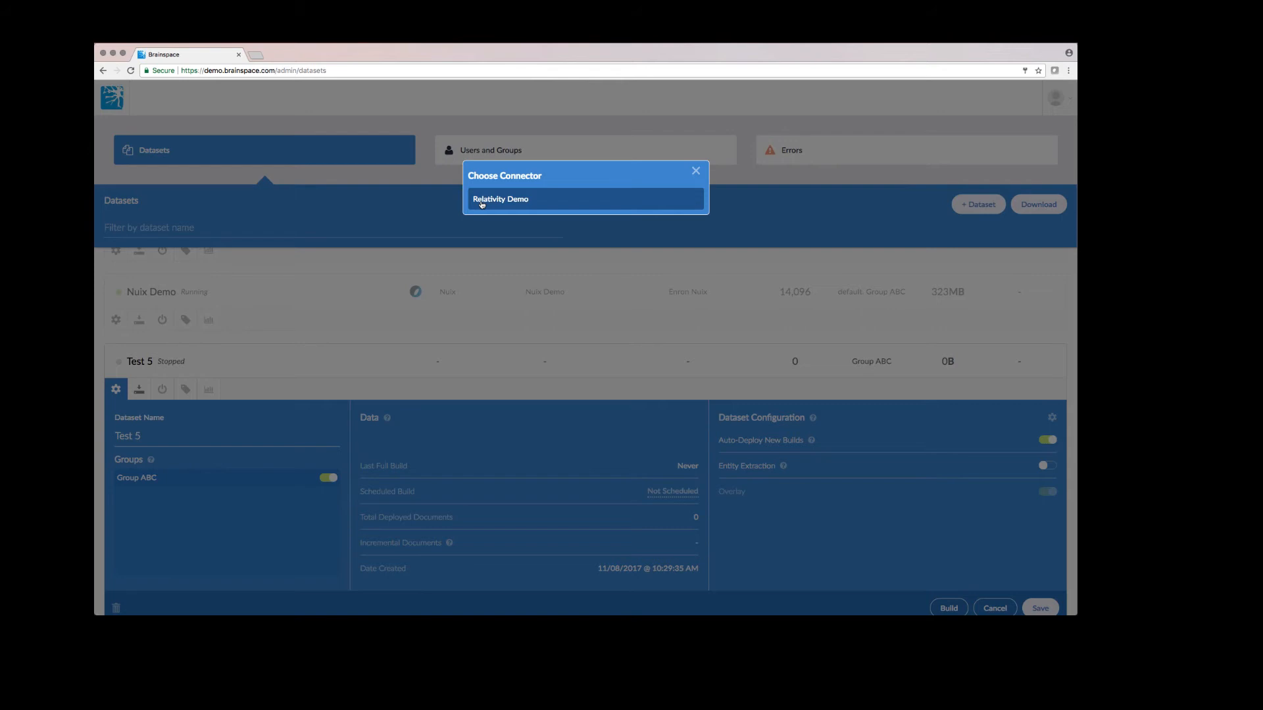
pyautogui.click(696, 171)
pyautogui.click(660, 159)
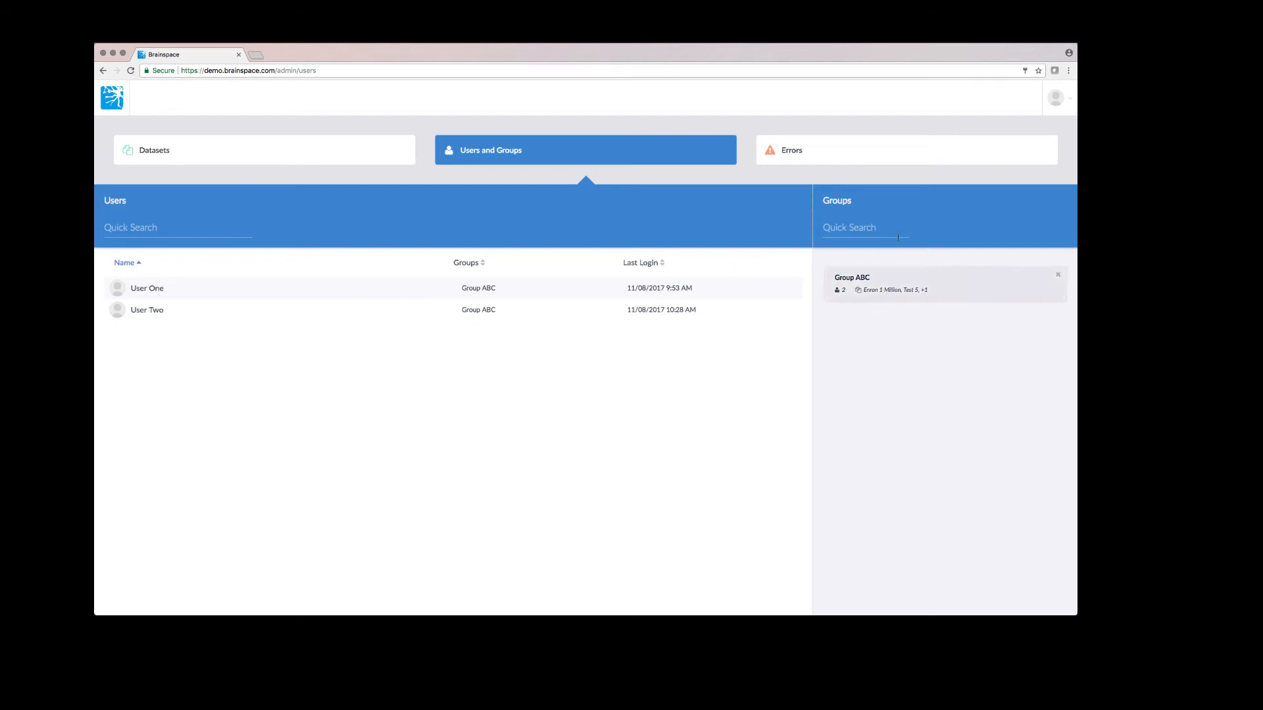
# Review the error log, the dataset list with Test 5, and Group ABC's members
pyautogui.click(815, 157)
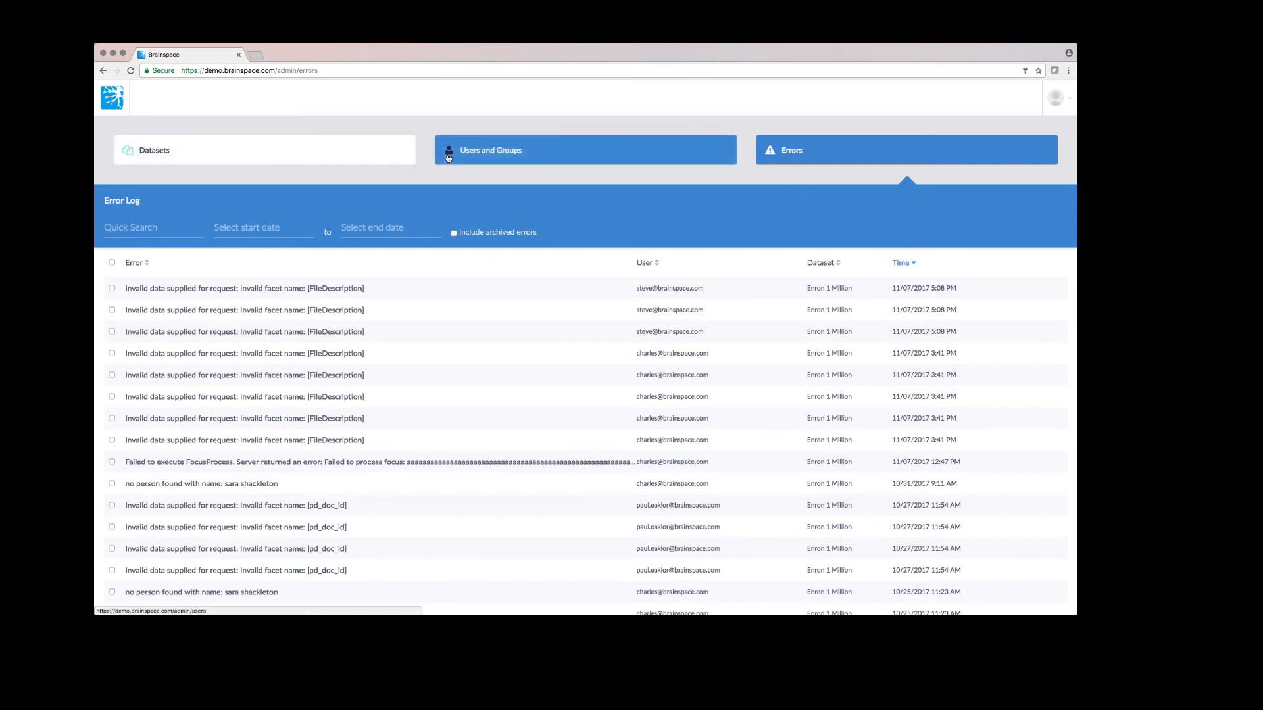
pyautogui.click(376, 156)
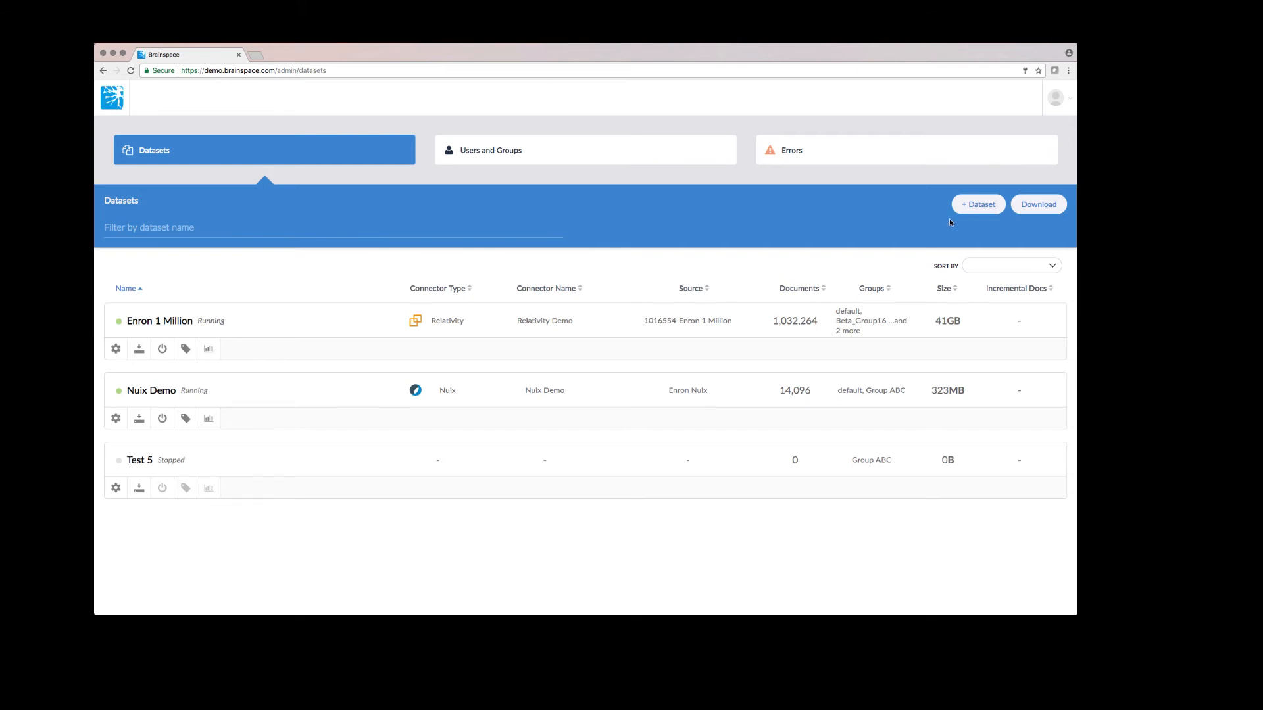
pyautogui.click(585, 150)
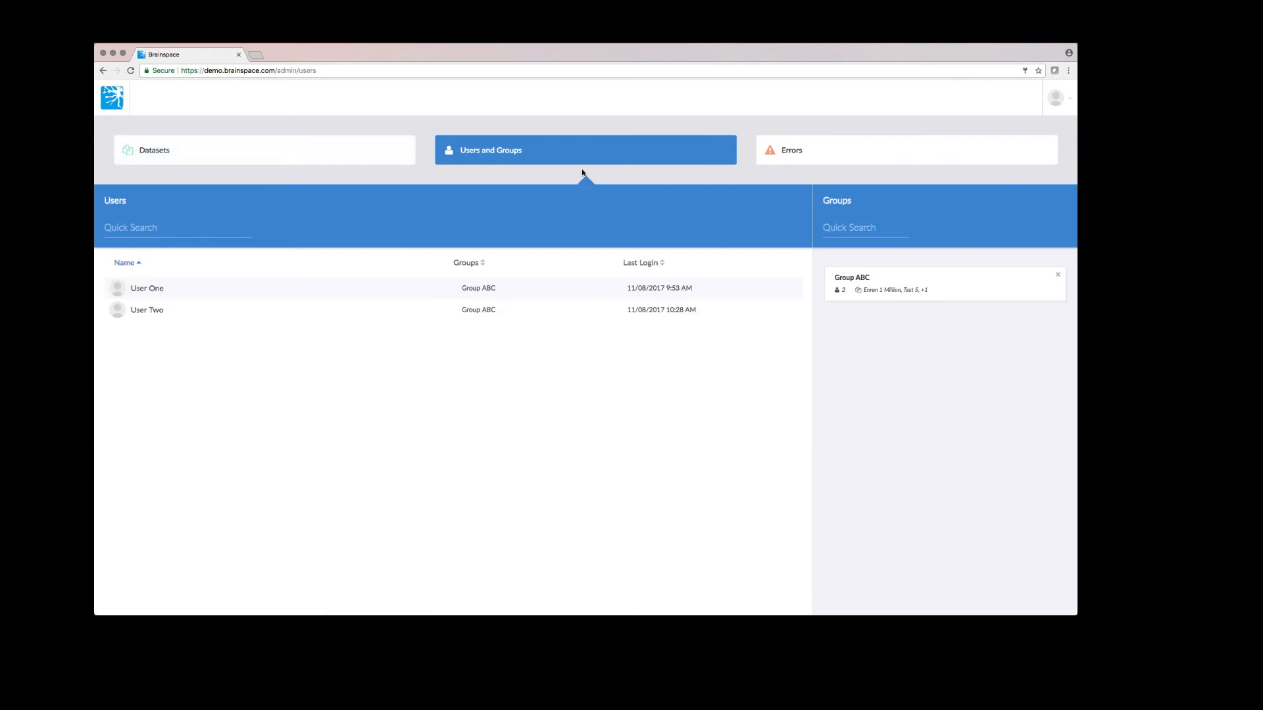
pyautogui.click(1064, 104)
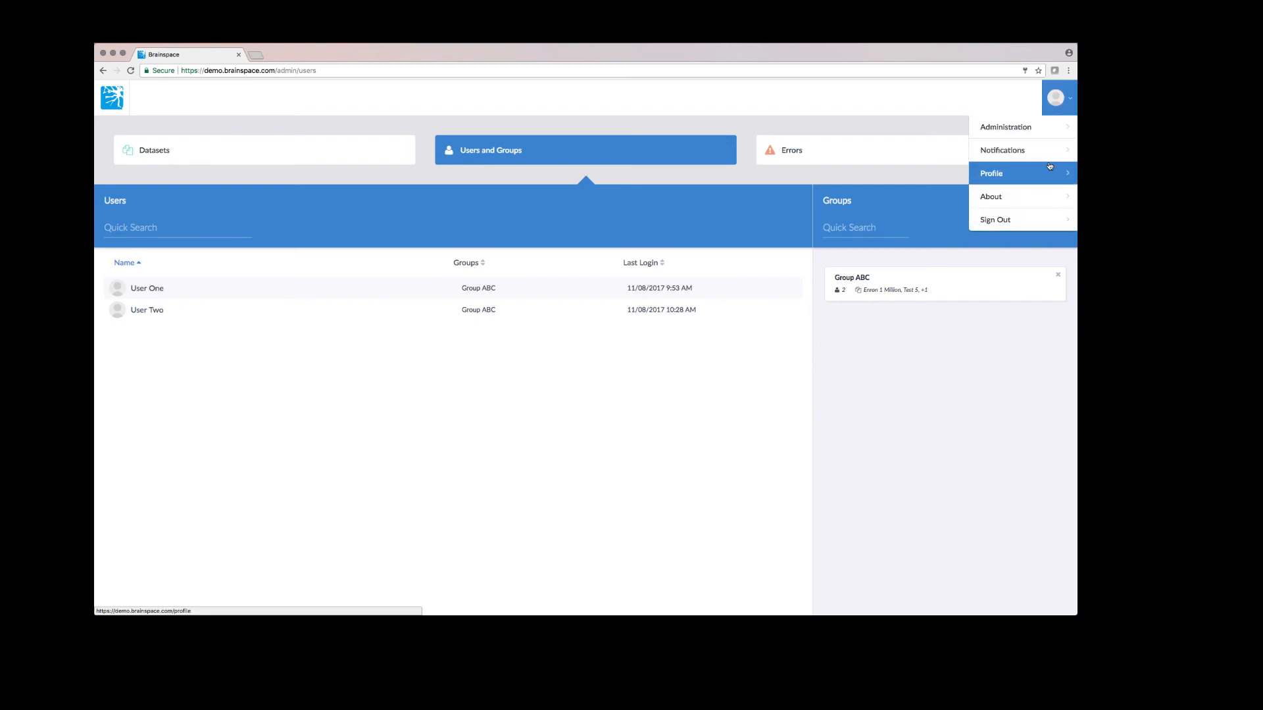
# Sign out, sign in as User One, and open the Enron 1 Million analytics dashboard
pyautogui.click(1024, 220)
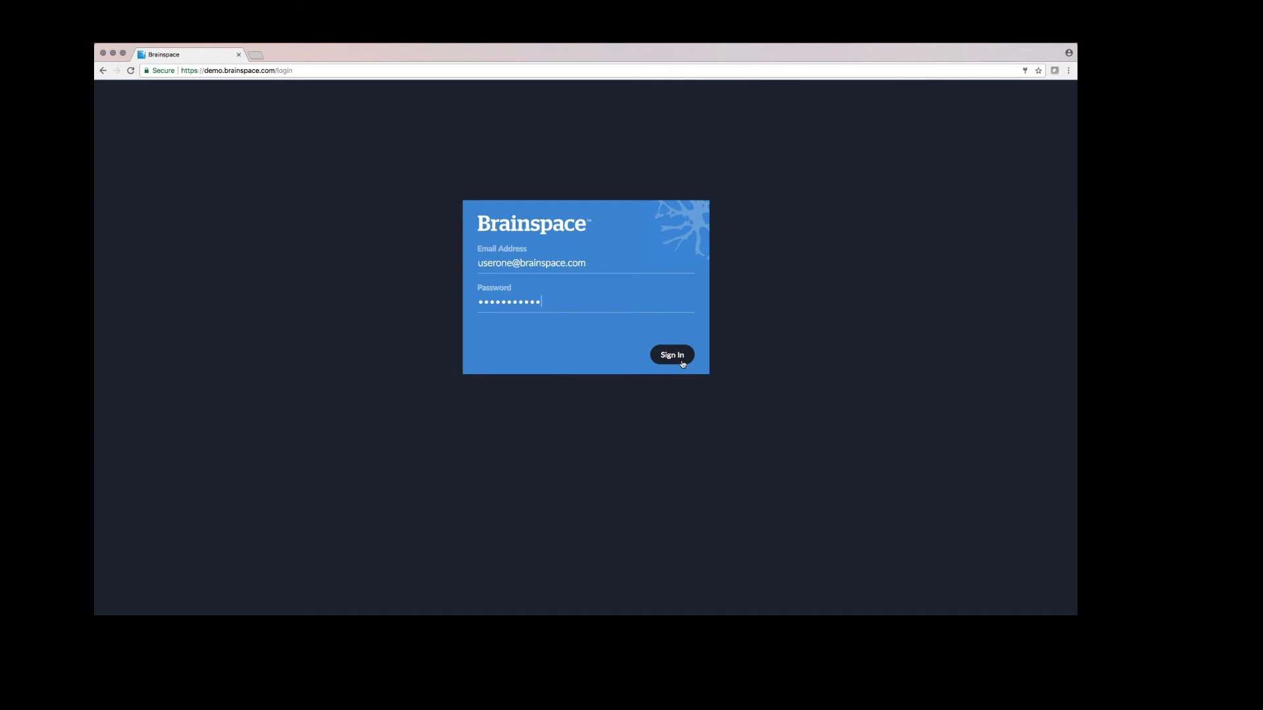
pyautogui.click(682, 362)
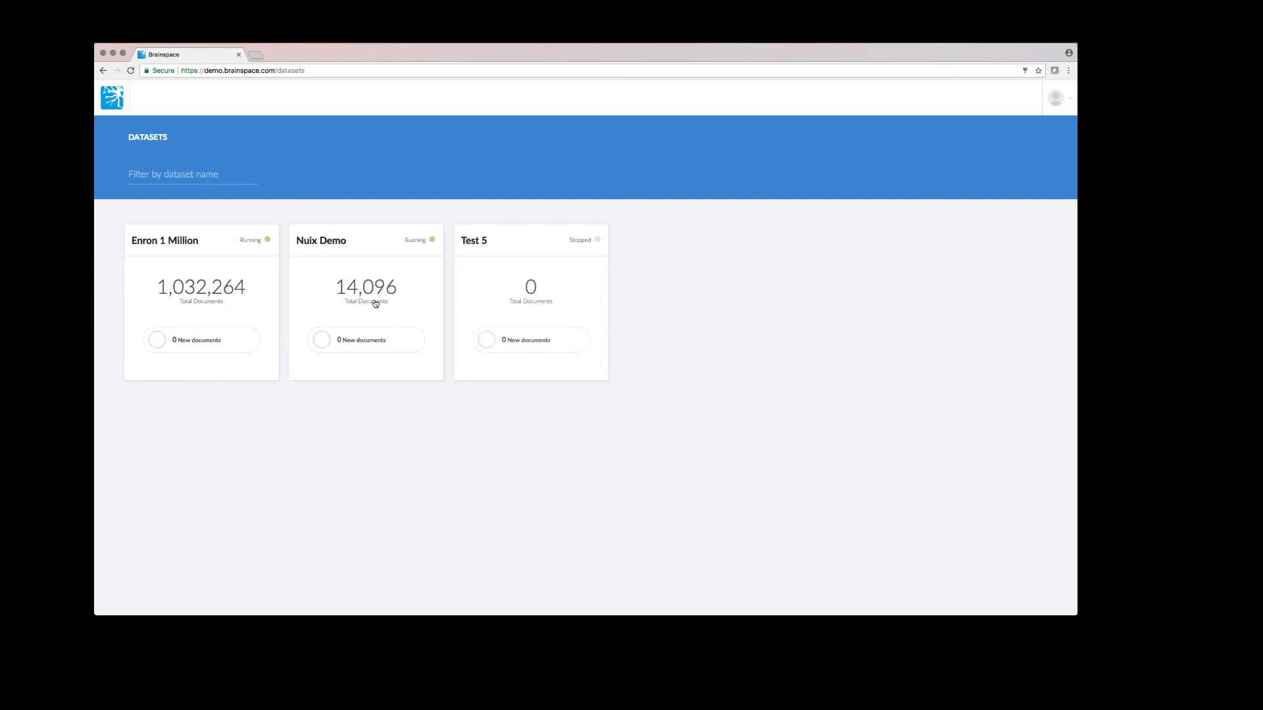
pyautogui.click(1055, 97)
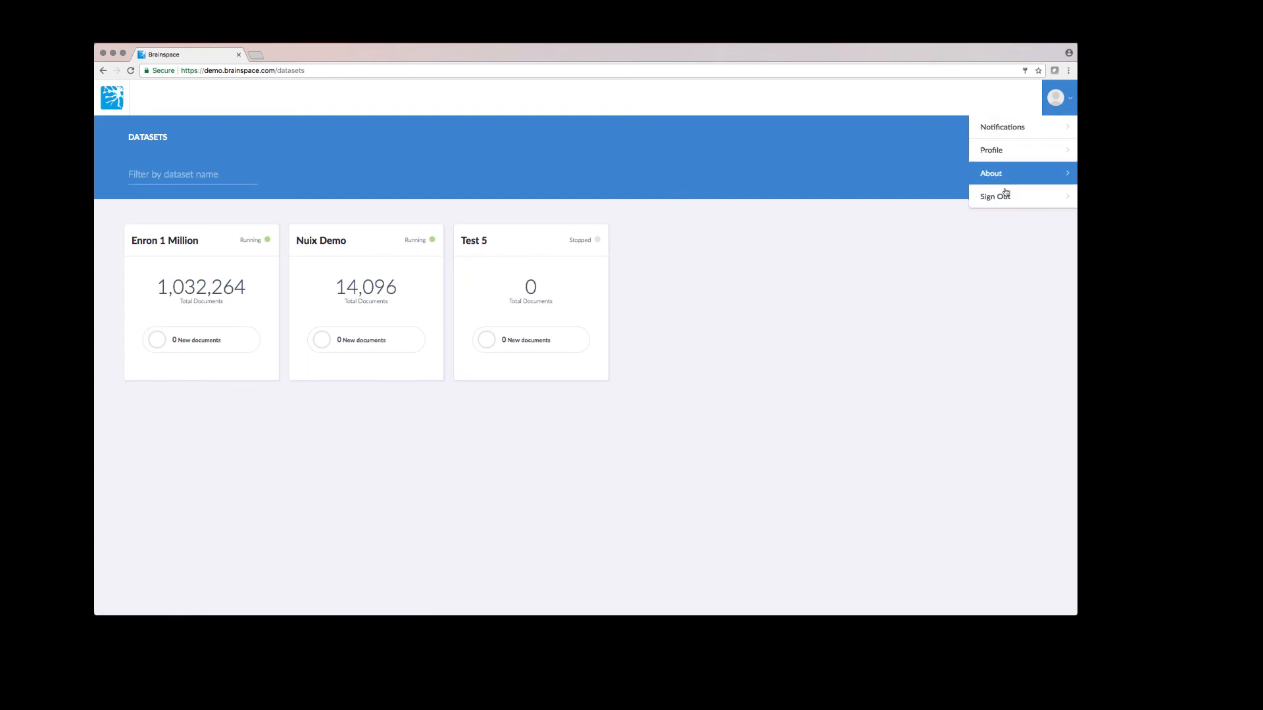
pyautogui.click(229, 268)
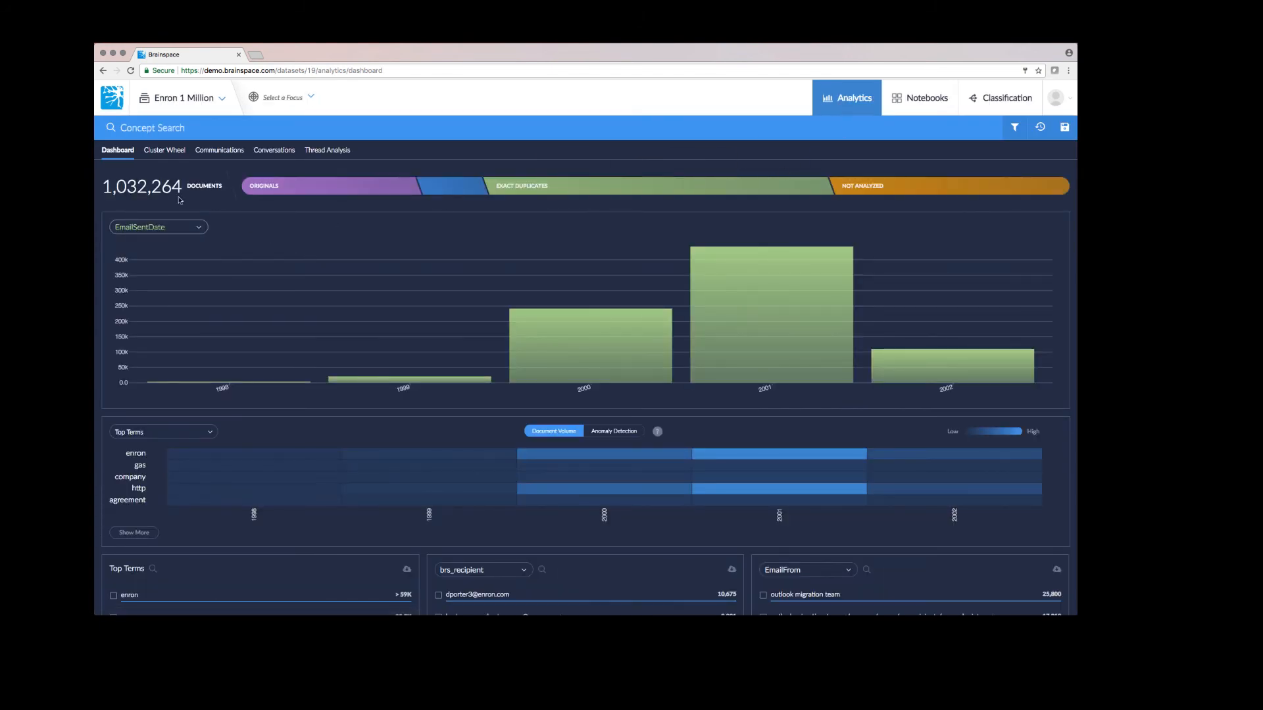
pyautogui.click(159, 154)
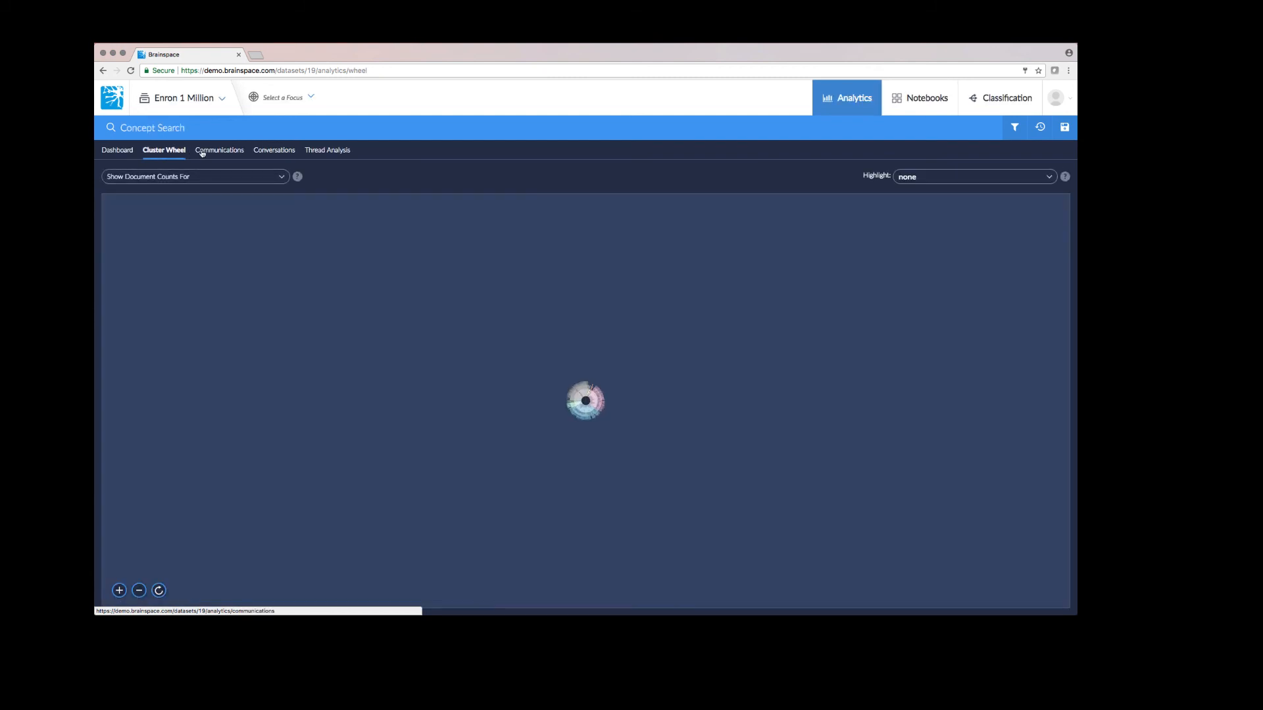
pyautogui.click(220, 153)
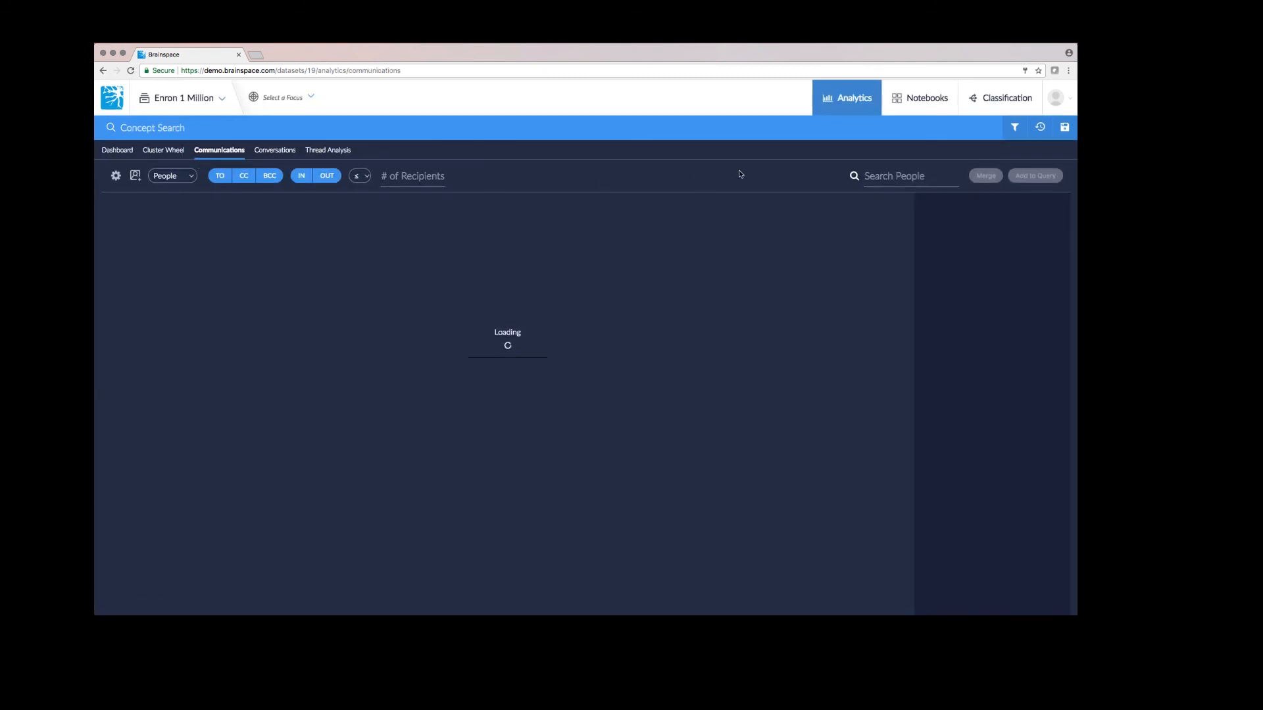
pyautogui.click(980, 104)
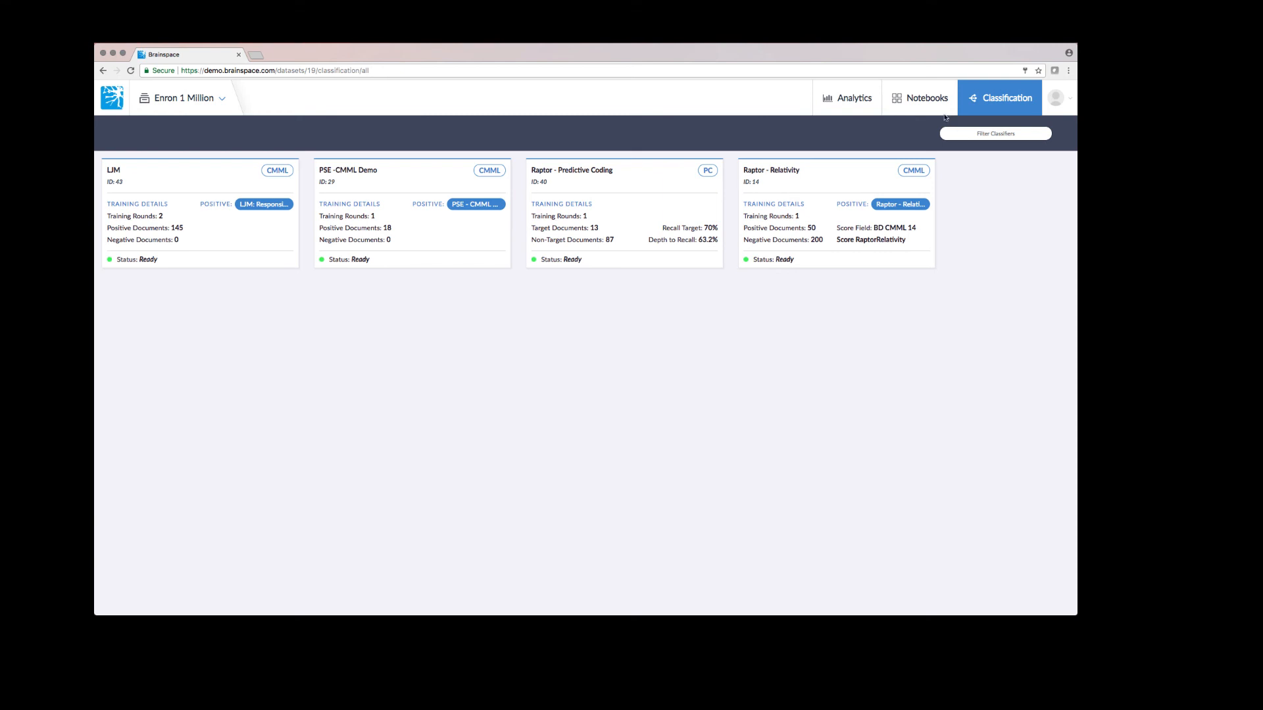
pyautogui.click(924, 99)
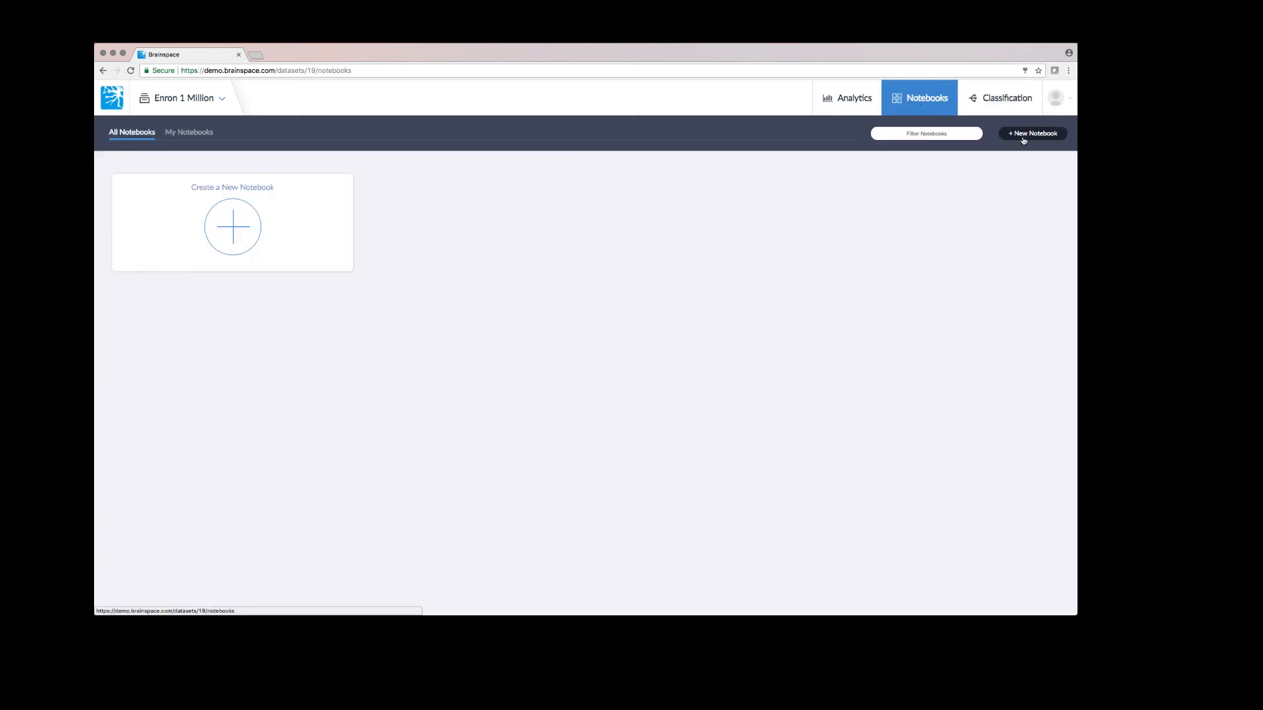
pyautogui.click(863, 112)
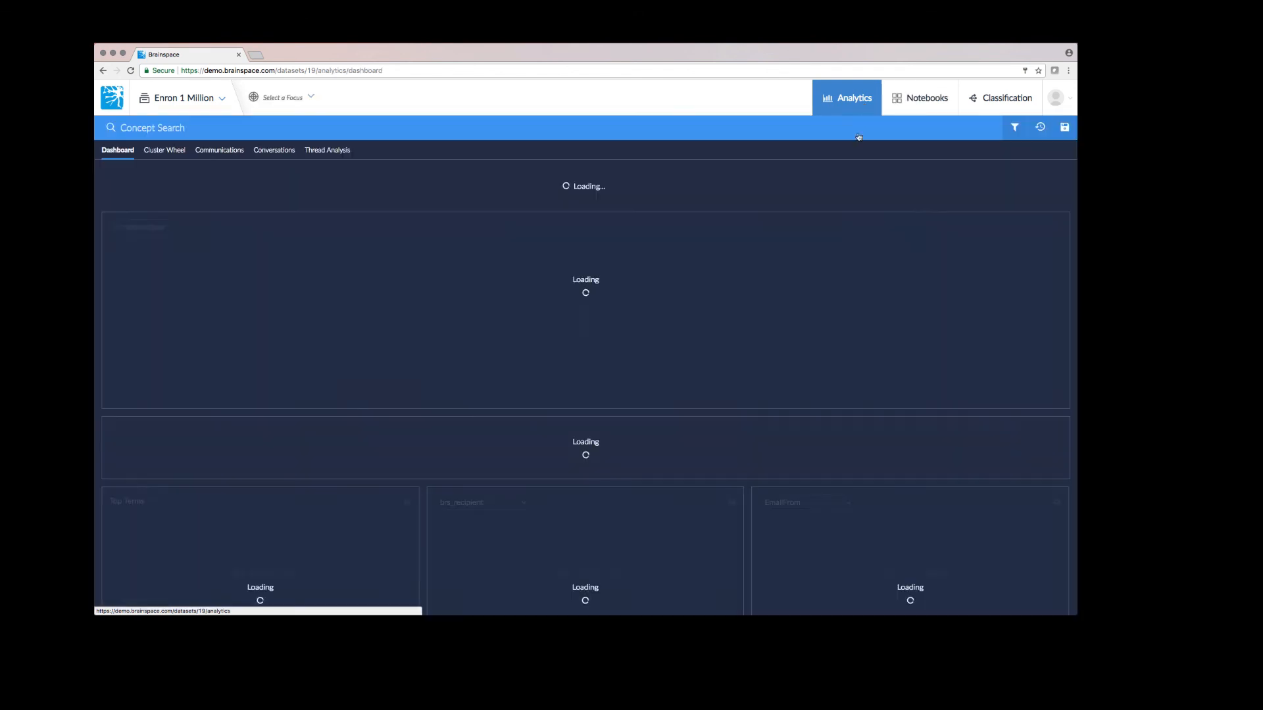
pyautogui.scroll(-5, 893, 271)
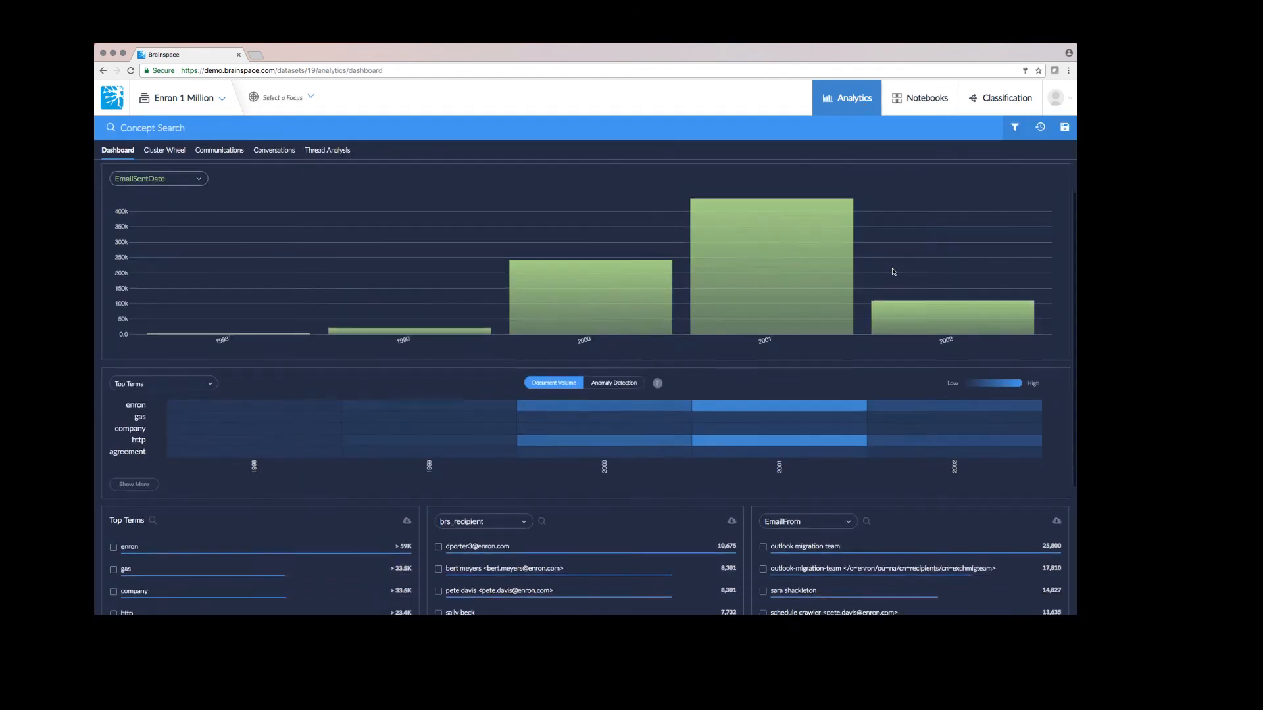